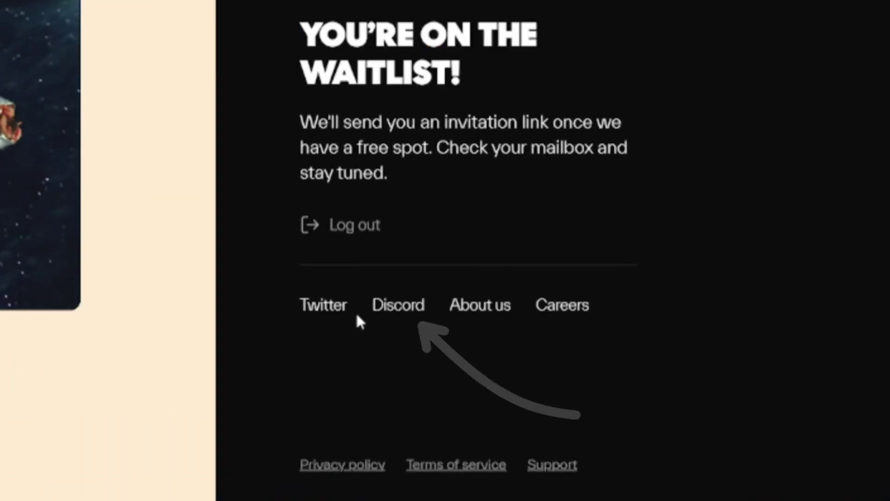
Join the Pika Discord server, open #generate-7, and bring up the Pika bot's member options.
left_click(403, 306)
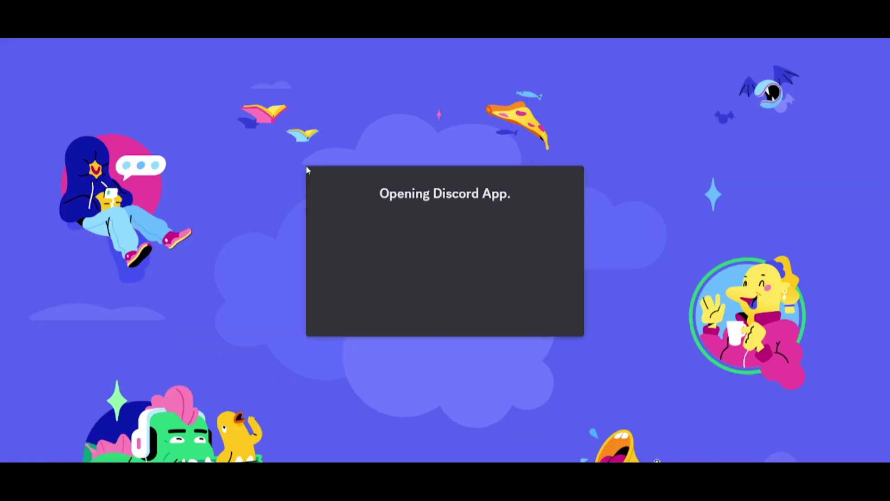
left_click(453, 346)
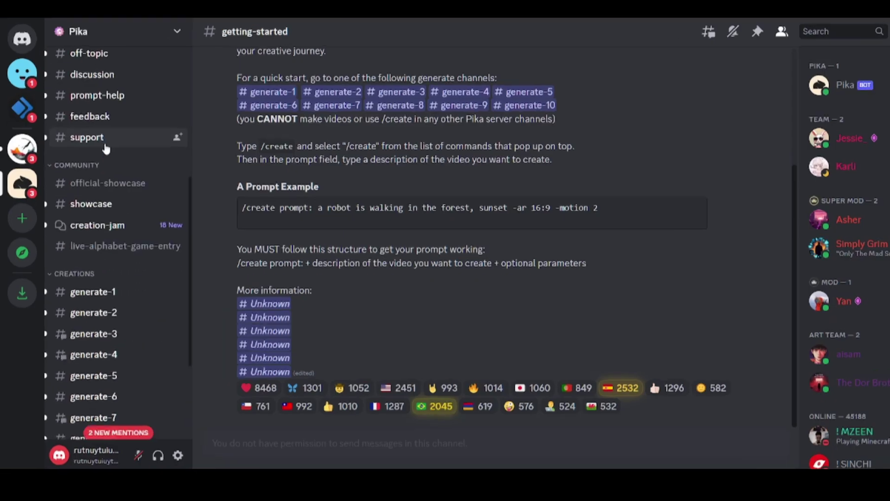
scroll(104, 145, "down", 3)
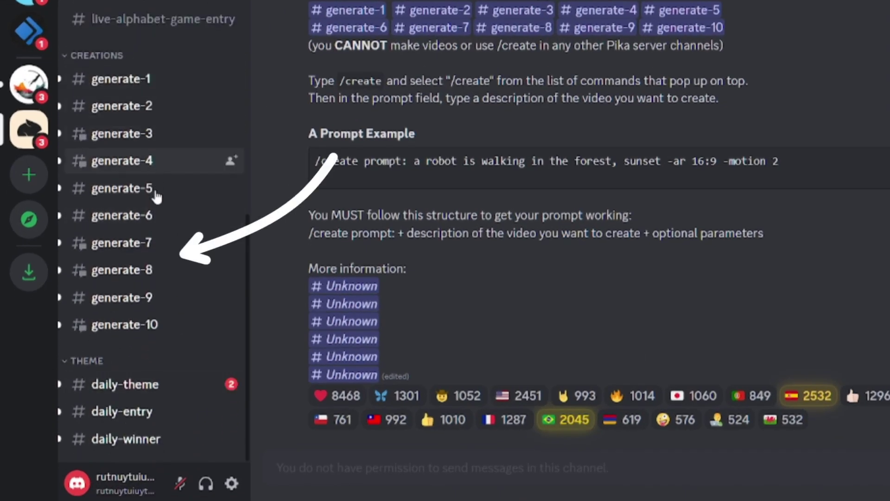
left_click(155, 243)
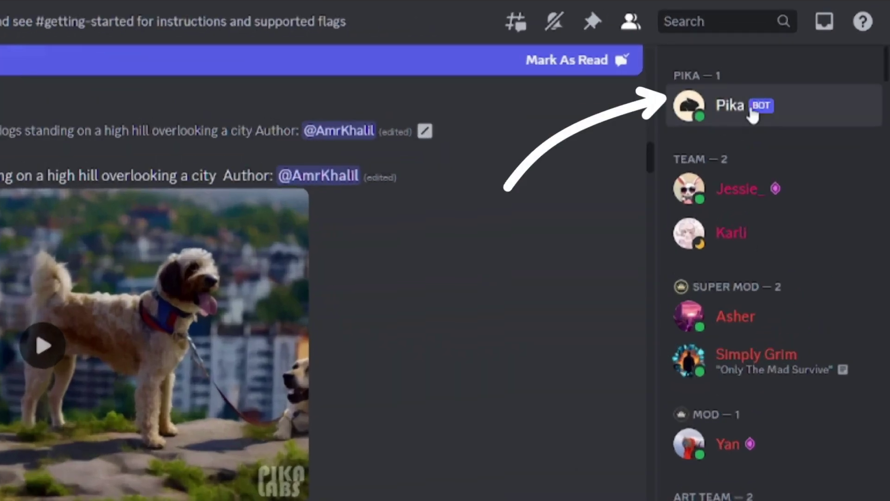
right_click(753, 116)
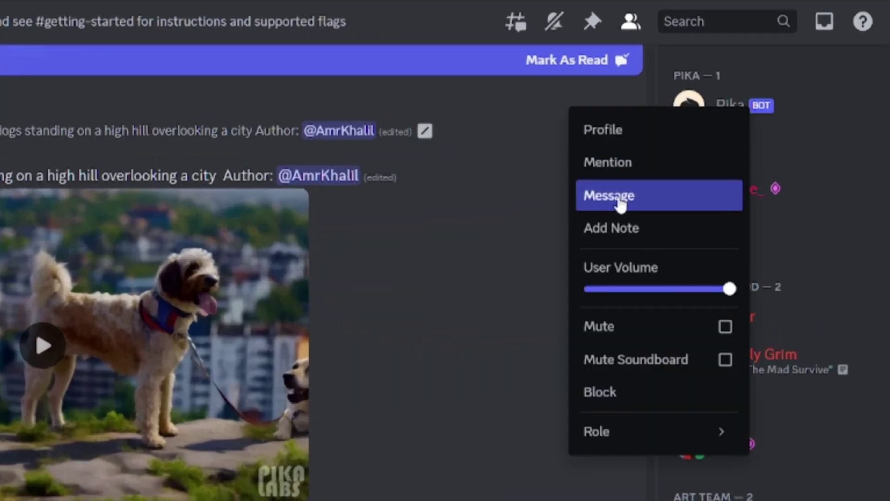
In a DM with the Pika bot, send /animate on the harbour image with prompt 'evening'.
left_click(620, 200)
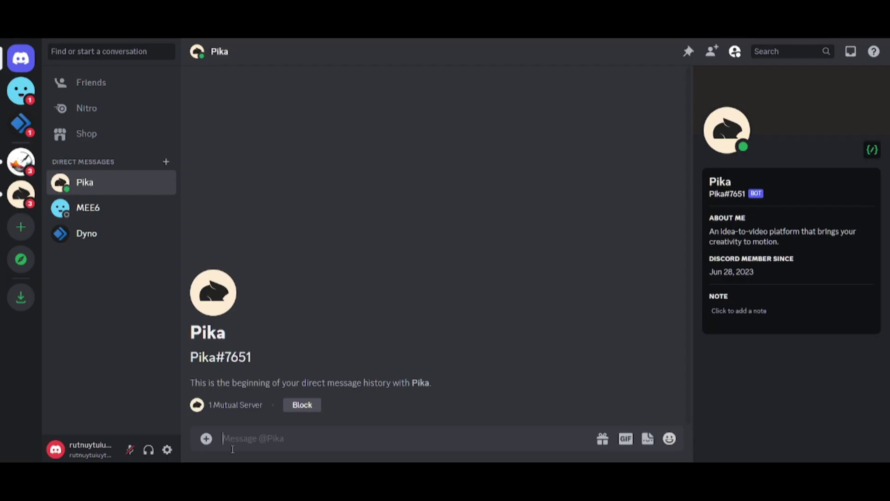
type("/")
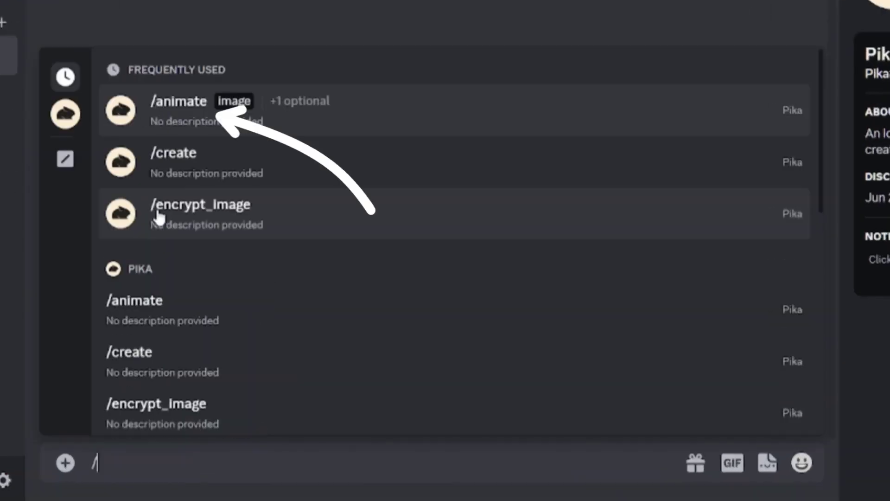
left_click(220, 112)
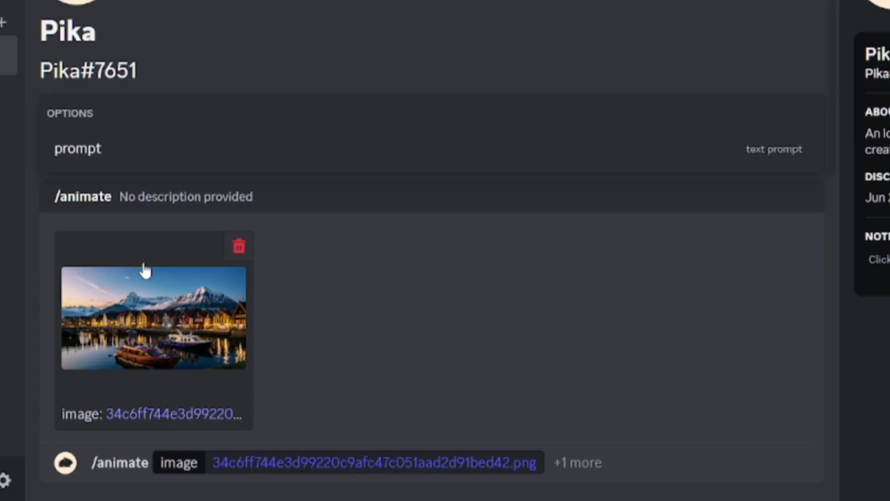
left_click(107, 155)
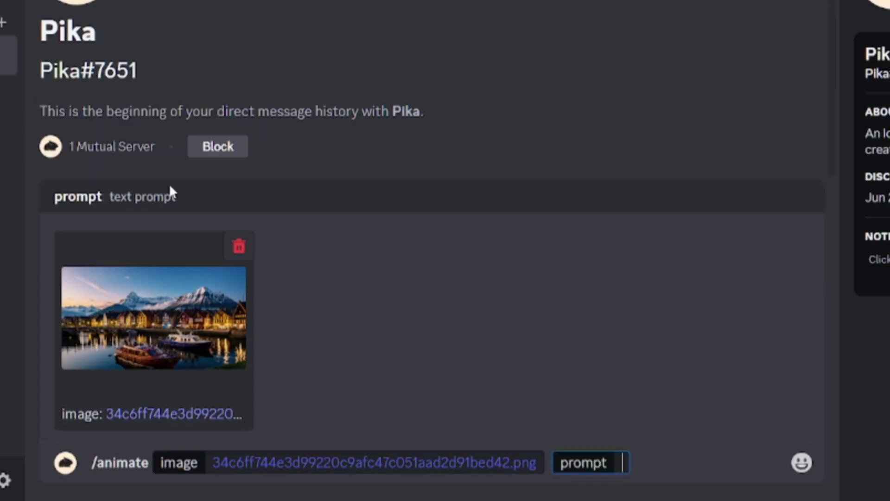
type("evening")
key("Return")
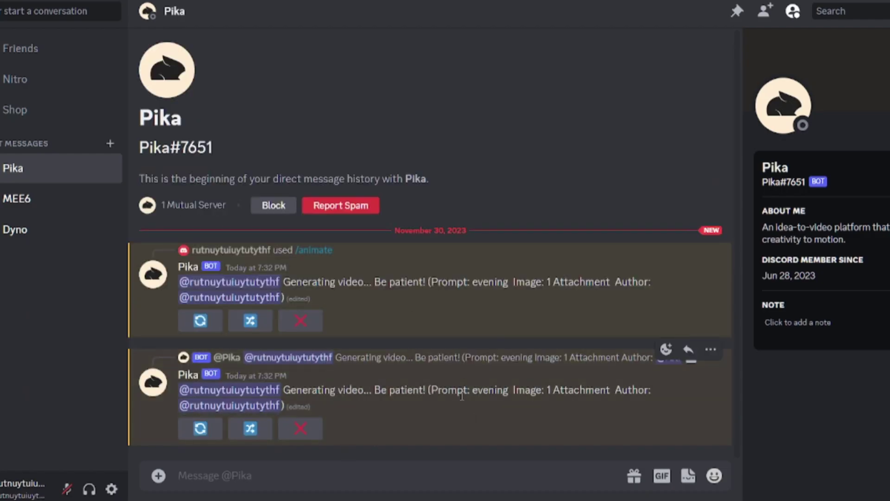
Queue a second /animate job with another image.
scroll(493, 394, "up", 5)
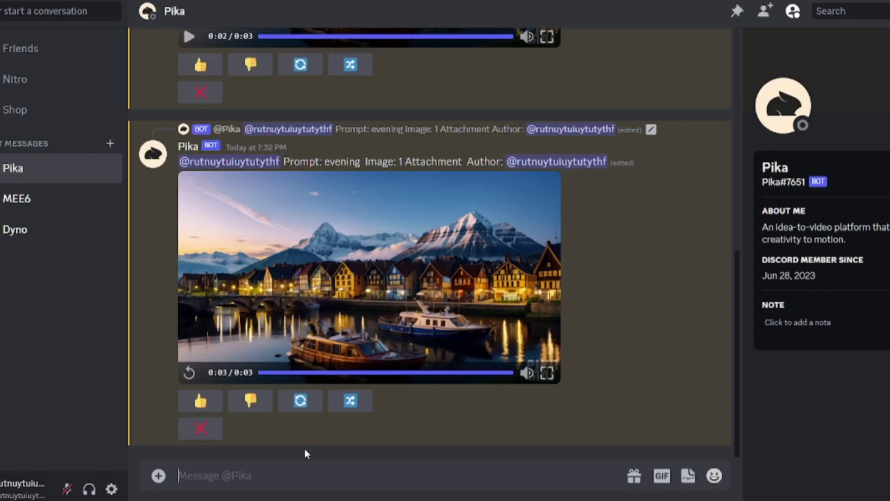
type("/")
left_click(274, 209)
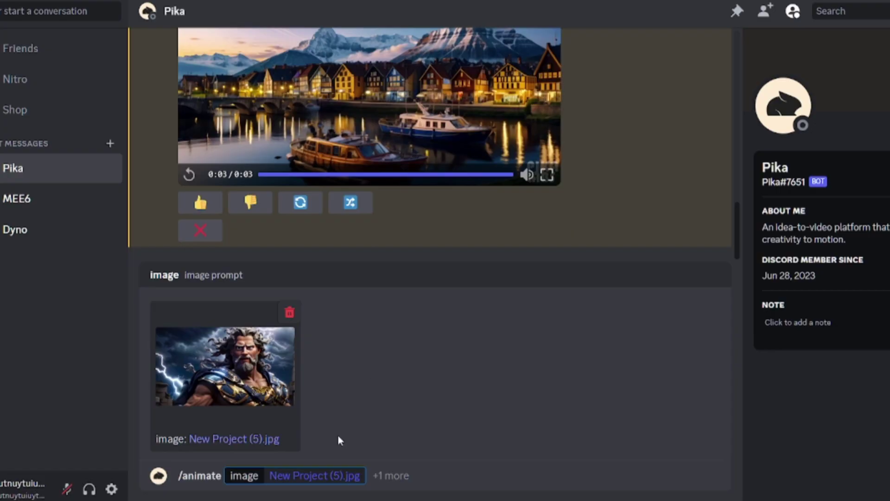
key("Return")
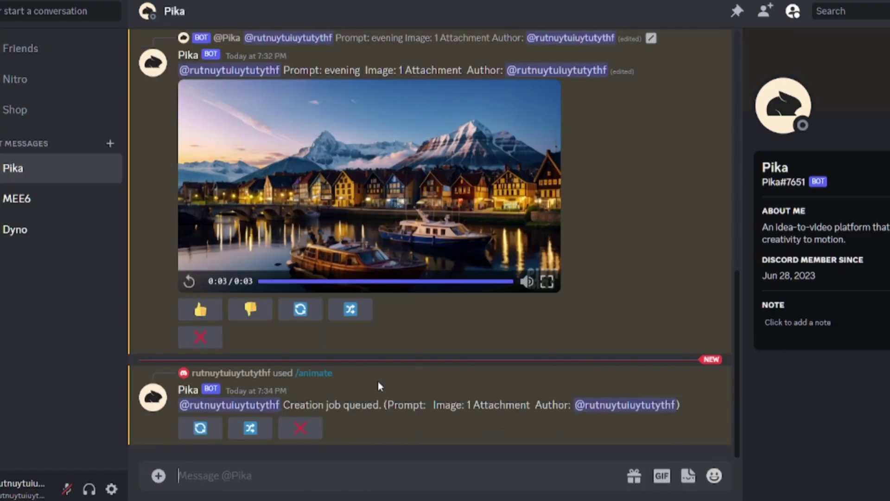
Read the Optional Parameters post in the Pika server's faq forum.
left_click(211, 439)
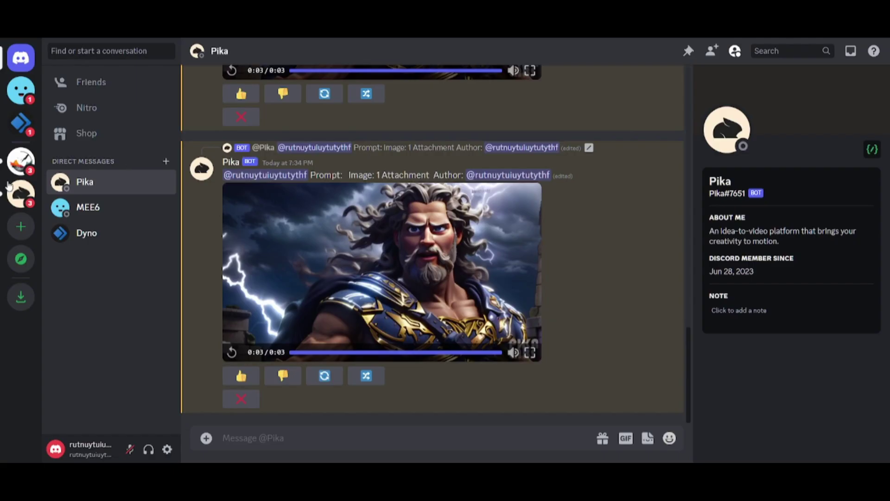
left_click(18, 187)
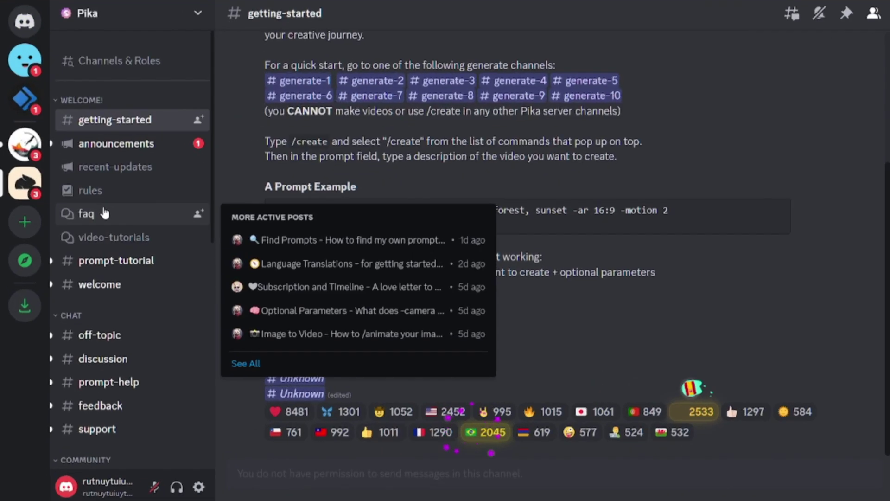
left_click(105, 213)
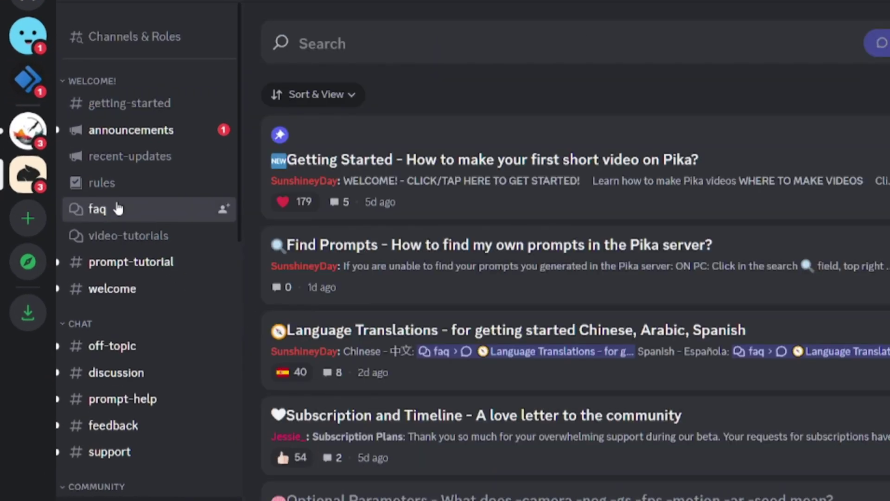
scroll(287, 307, "down", 2)
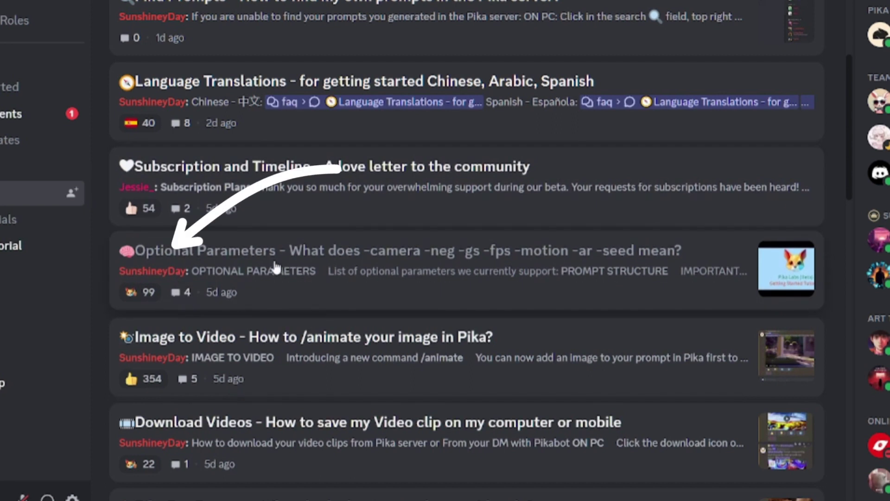
left_click(293, 260)
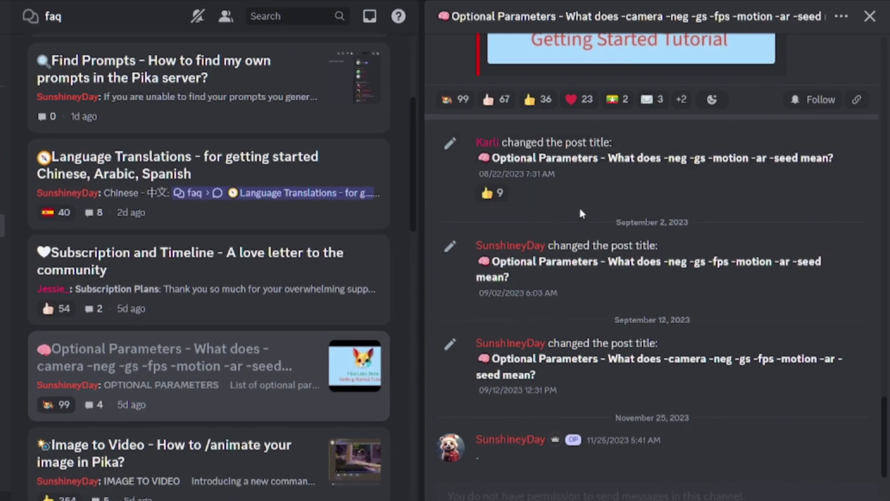
scroll(581, 213, "up", 15)
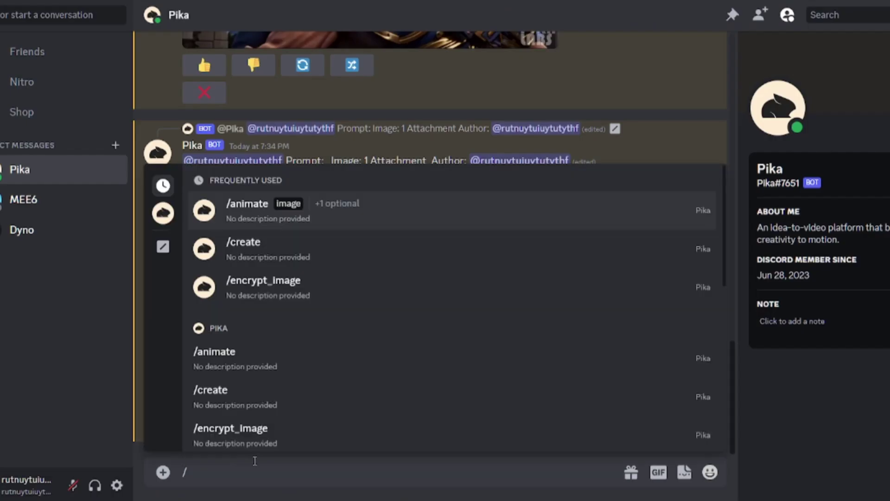
Send /animate on the portrait with prompt 'smiling girl -neg ugly, deformed, morphing -motion 1 -camera zoom out'.
left_click(296, 191)
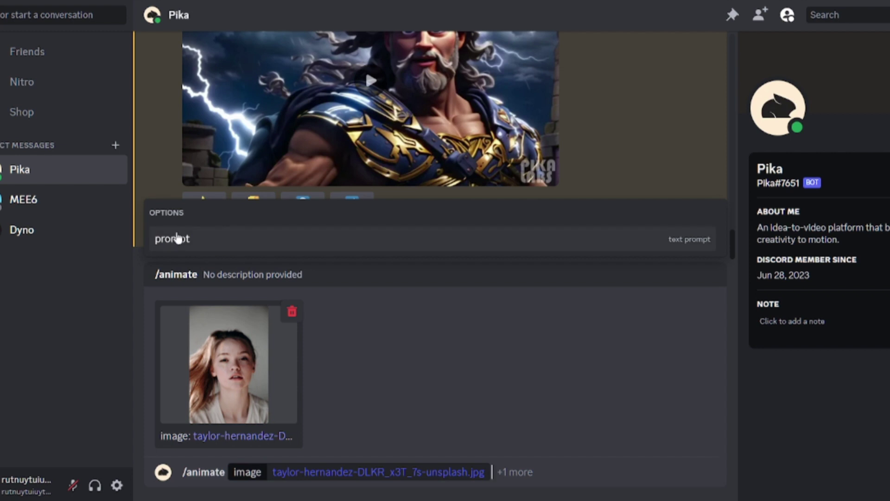
left_click(179, 239)
type("smiling")
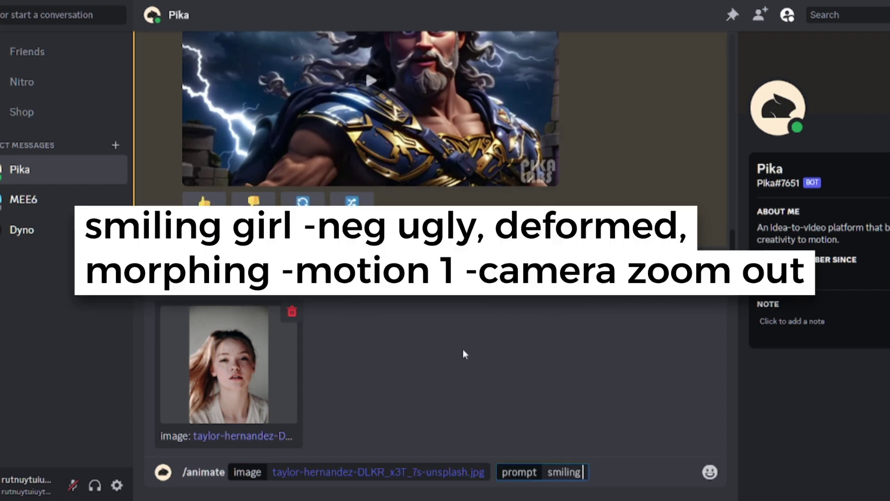
type(" girl -neg ugly, deformed, morphing -motion 1 -camera zoom out")
key("Return")
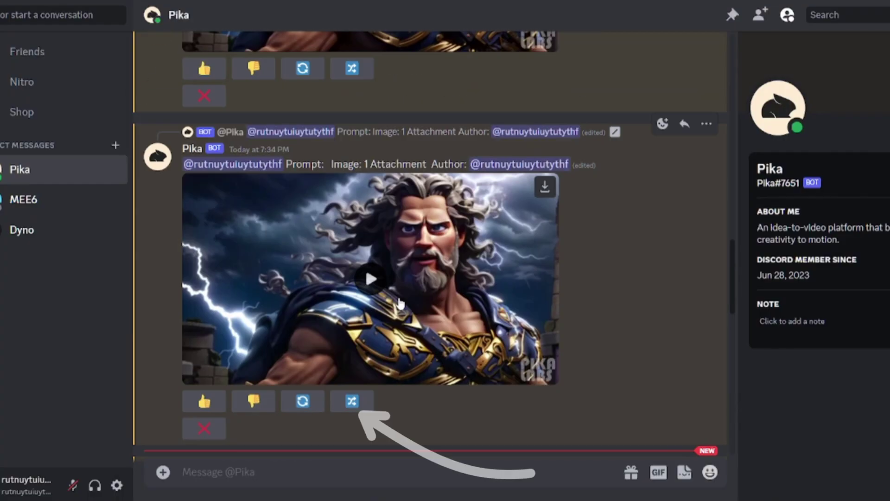
Remix the warrior video with prompt 'thunderstorm, lightnings -motion 1 -gs'.
left_click(365, 405)
type("thunderstorm, lightnings -motion 1")
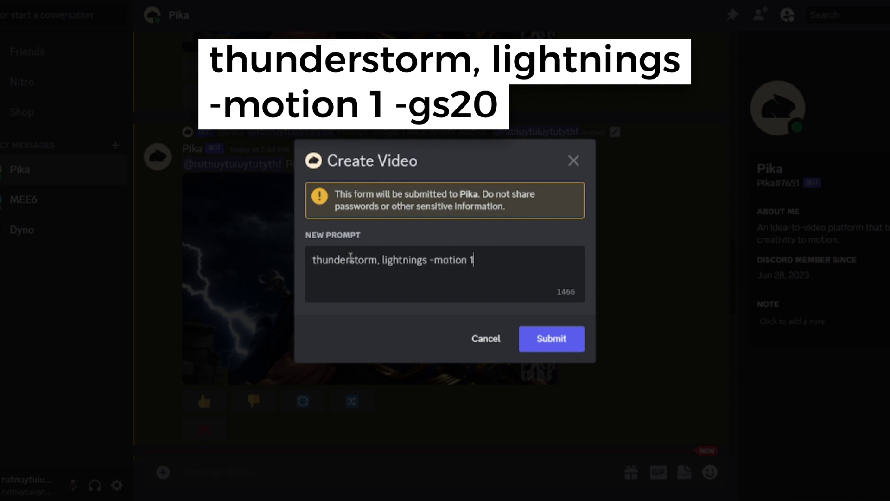
type(" -gs20")
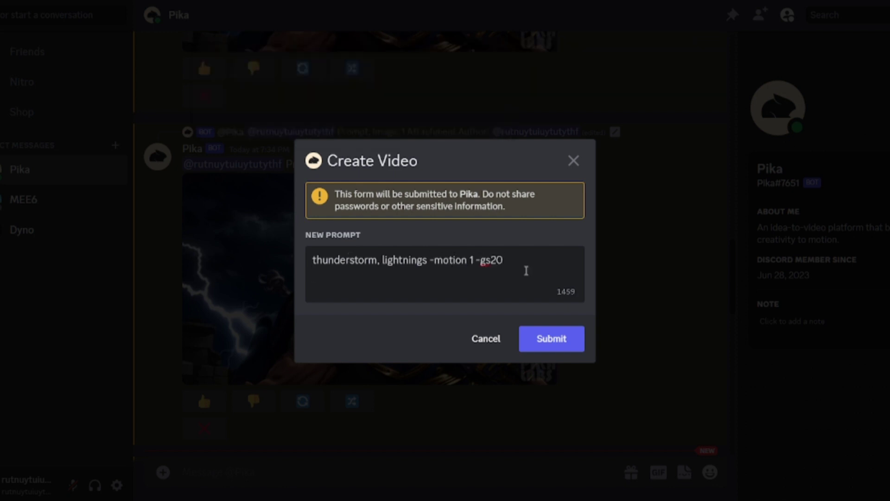
left_click(552, 339)
Start a remix of the evening harbour video, adding '-motion 4' to the prompt.
scroll(441, 290, "up", 5)
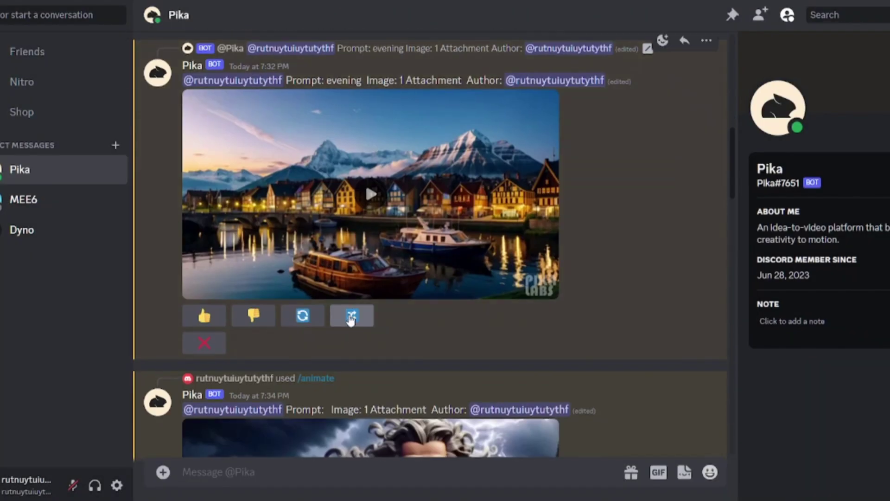
left_click(351, 316)
type("-motion 4")
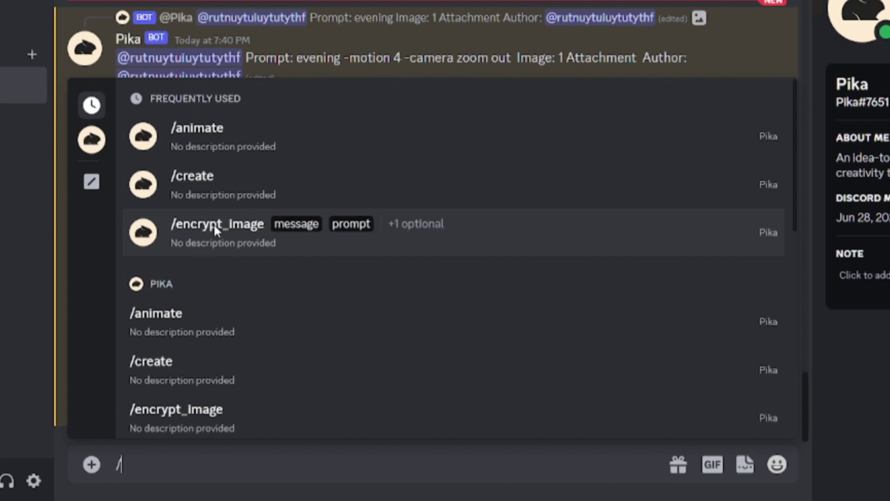
Send the /encrypt_image tropical-forest request with '-motion 1 -camera zoom in', then choose encrypt_image again.
left_click(214, 226)
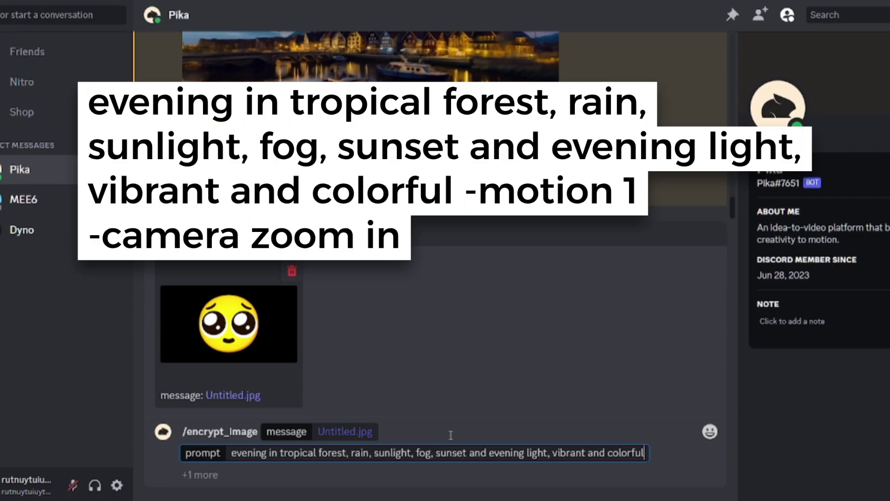
type("-motion 1 -camera zoom in")
key("Return")
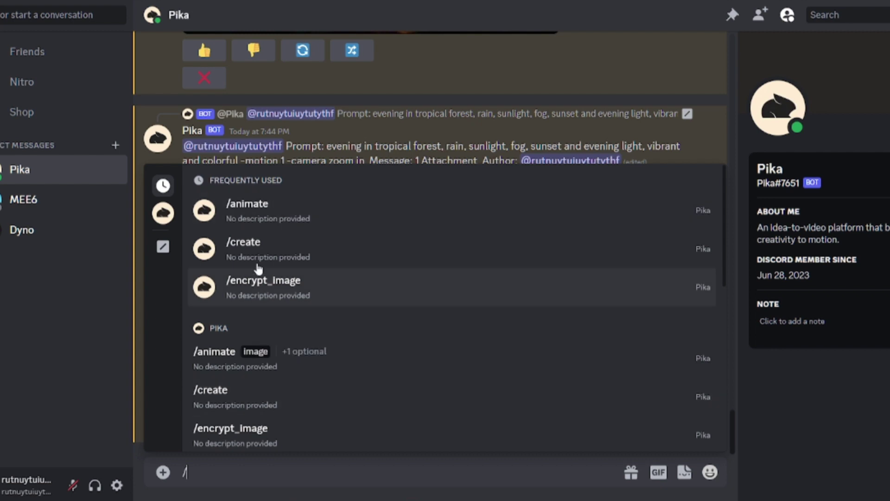
left_click(271, 295)
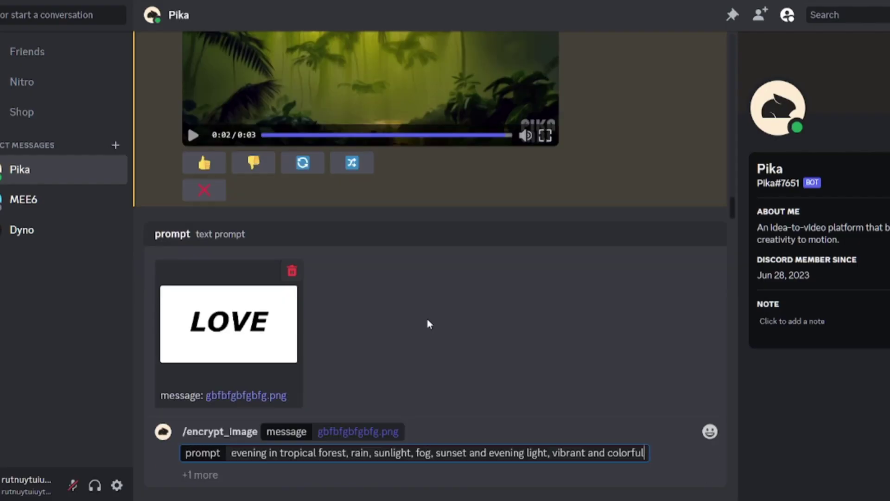
Send the LOVE image with the rainy tropical-forest prompt using '-motion 2 -camera pan left'.
type("-")
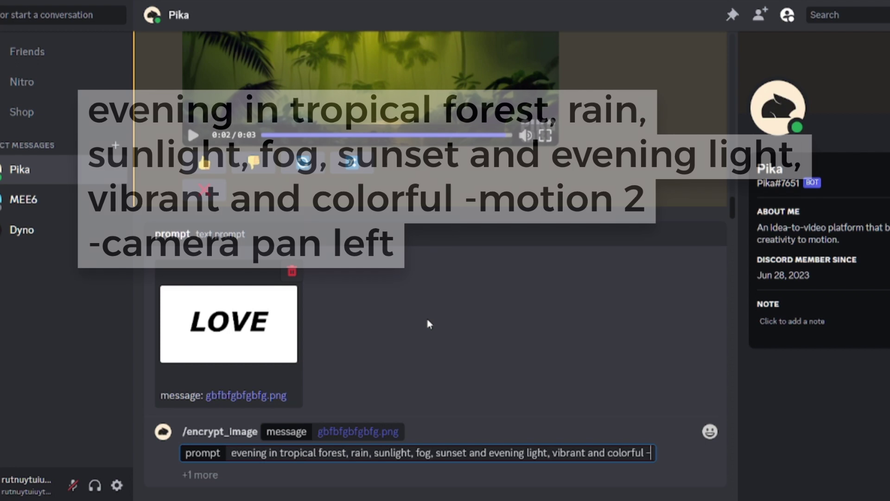
type("motion 2 camera pan left")
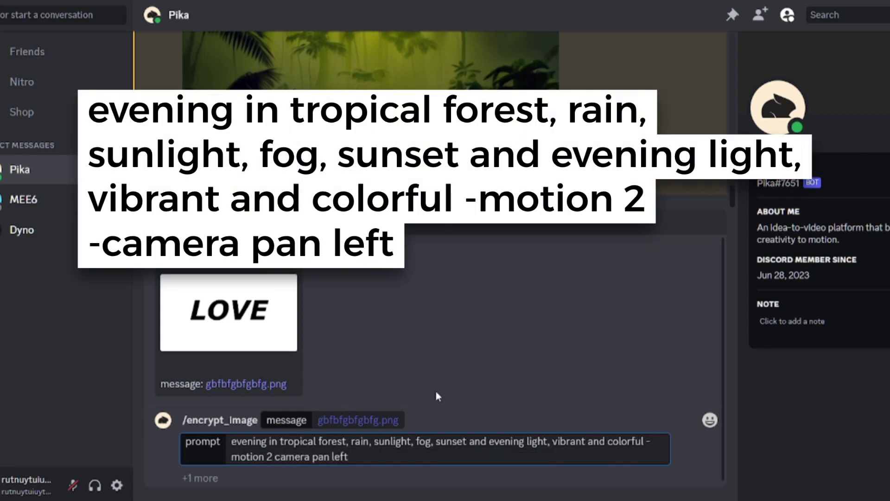
left_click(276, 458)
type("-")
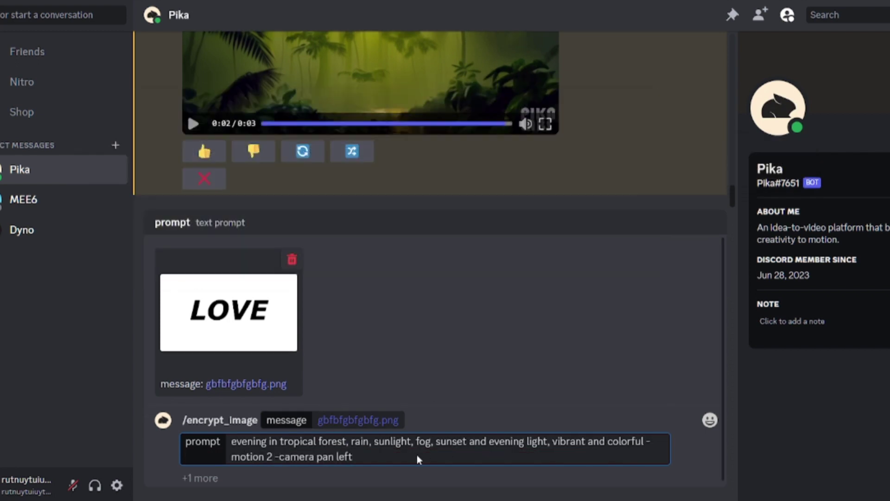
key("Return")
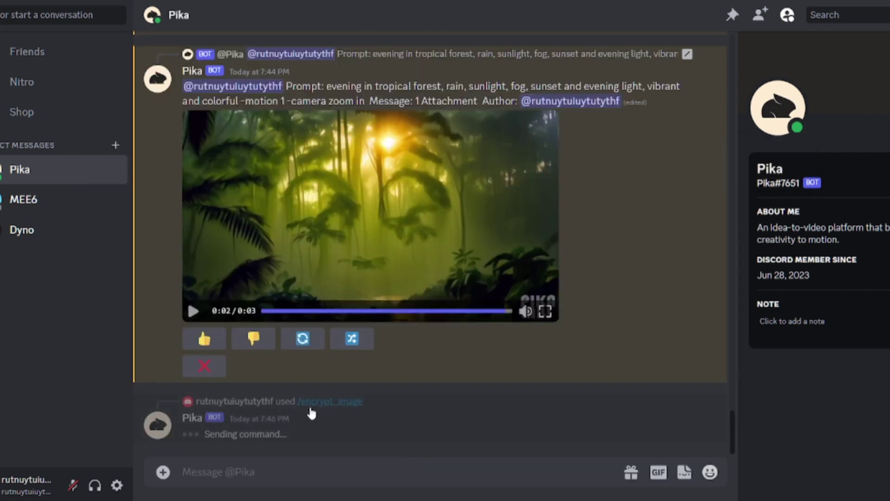
Resubmit a variation of that video with ', high contrast' added after 'colorful'.
left_click(263, 424)
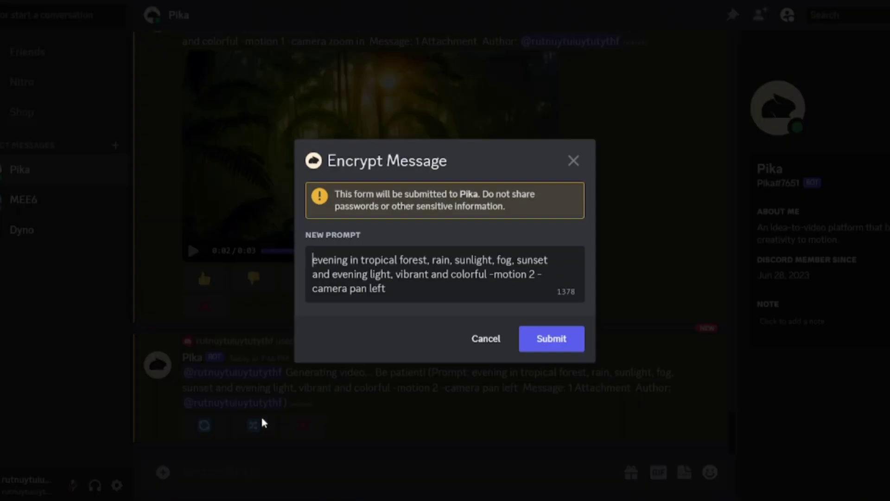
left_click(487, 274)
type(", high contrast")
left_click(551, 339)
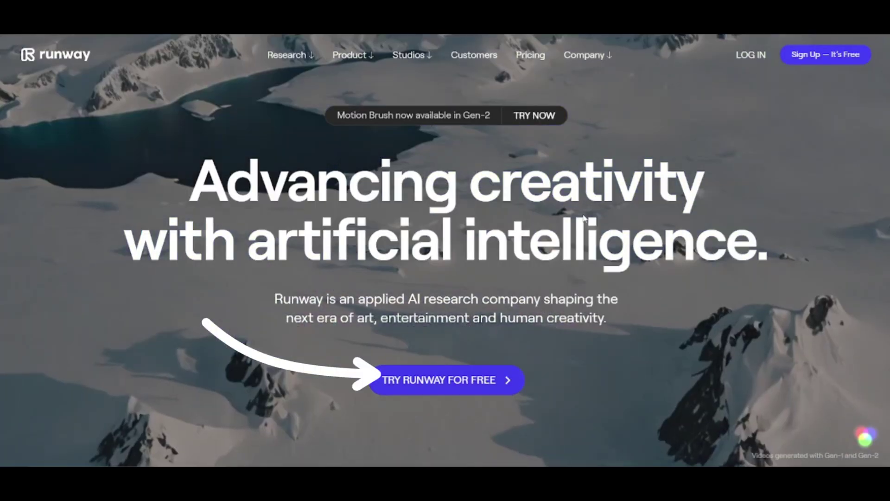
Sign up for Runway with Google and start a Gen-2 video from an image.
left_click(441, 382)
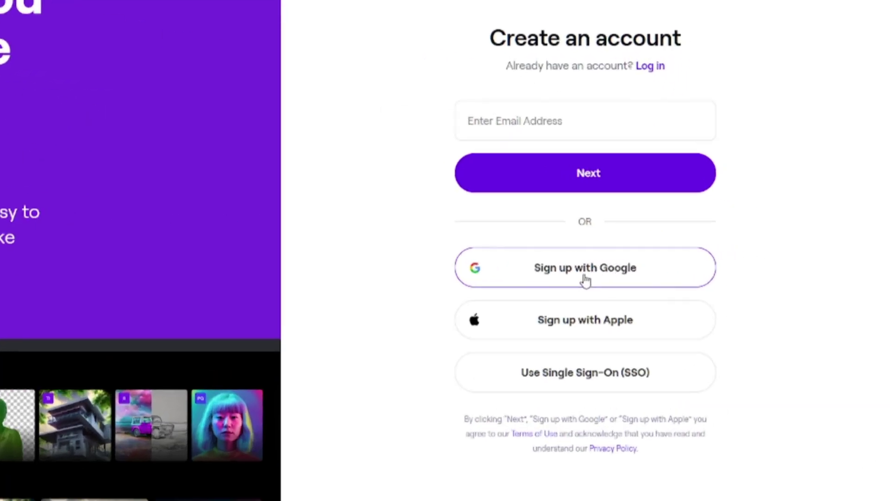
left_click(586, 280)
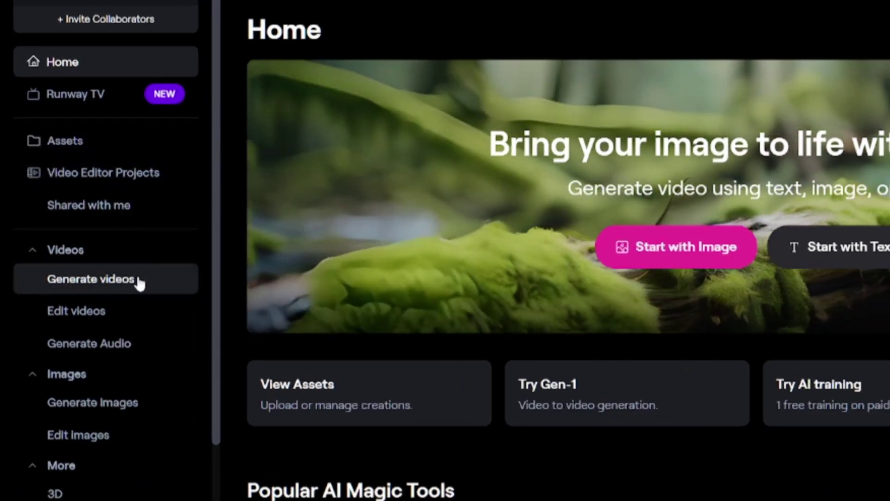
left_click(136, 278)
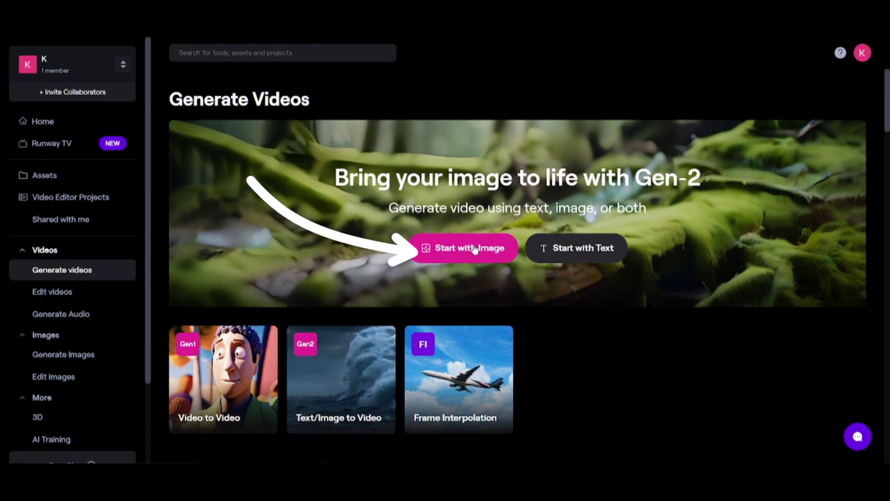
left_click(649, 247)
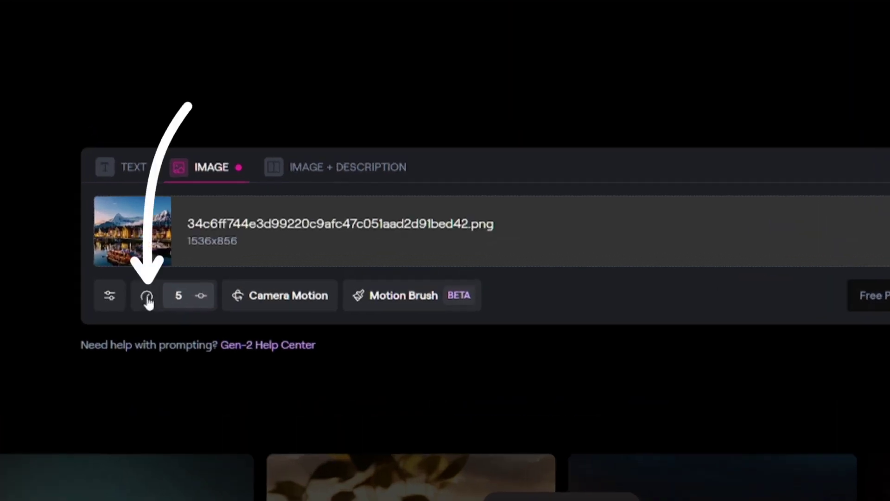
Set general motion 2 and upward vertical camera motion, then generate the 4-second village video.
left_click(147, 299)
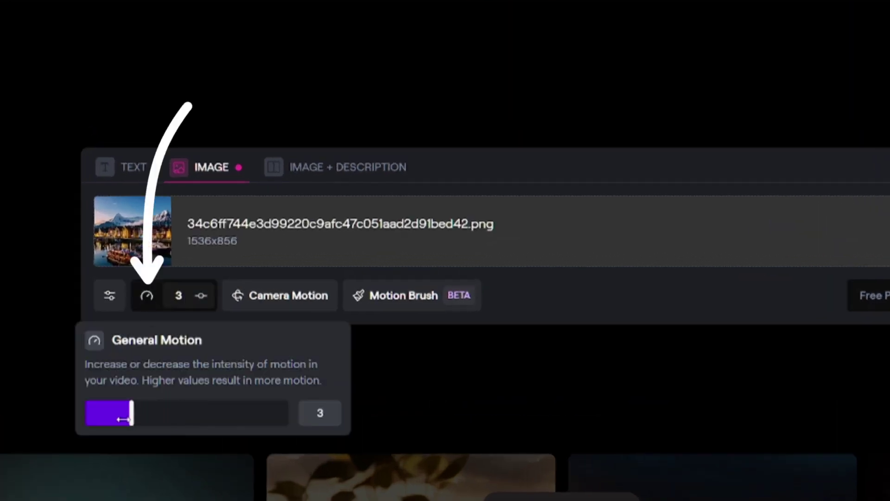
left_click(292, 308)
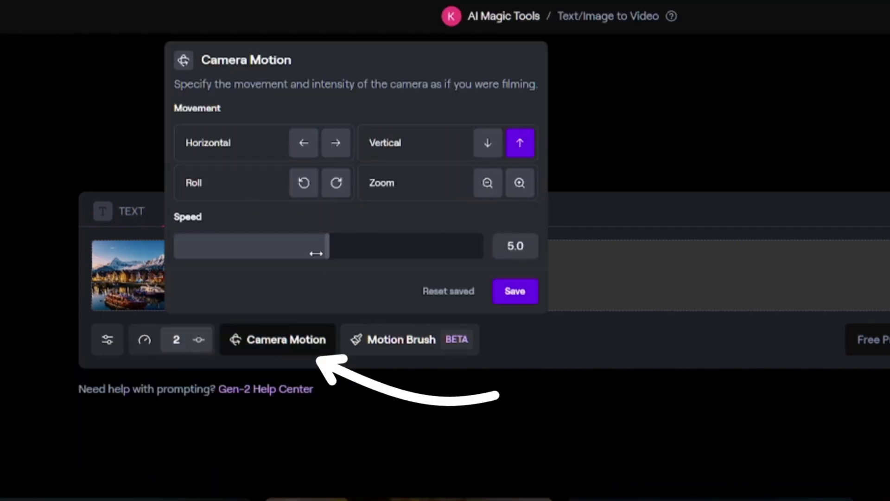
left_click(515, 291)
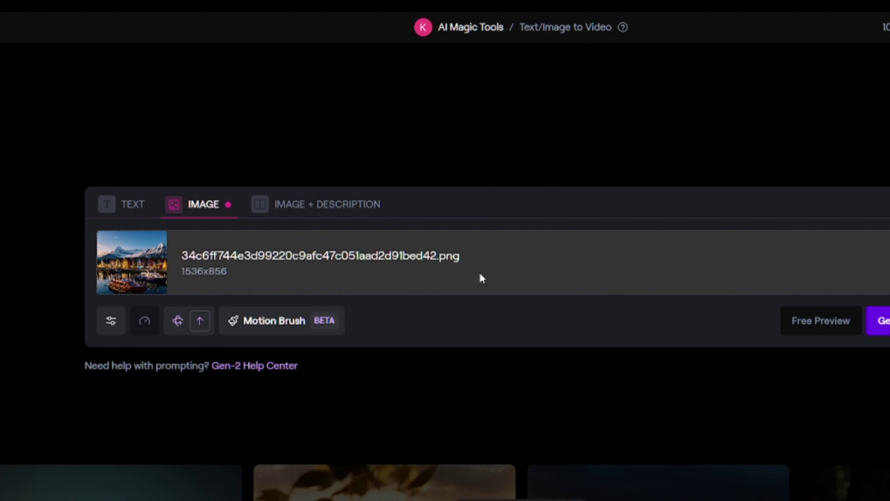
left_click(752, 285)
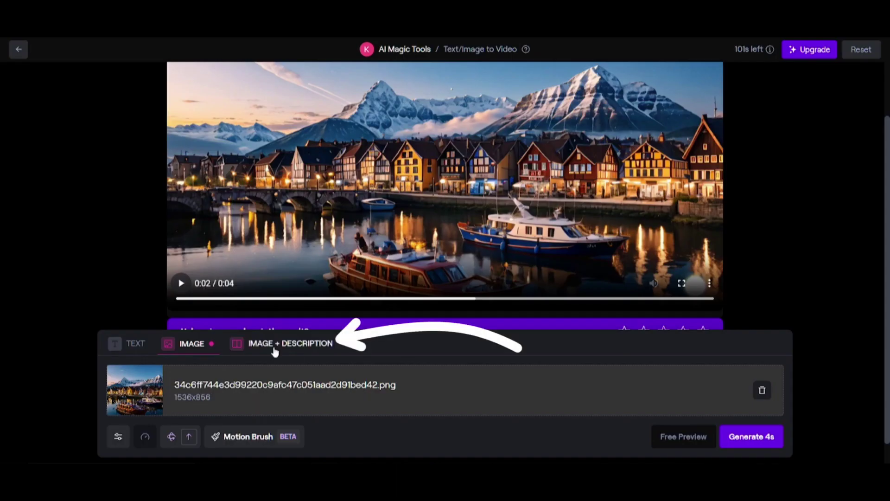
Generate a 4-second 'smiling girl' image-plus-description video with reset motion and 0.9-speed zoom-out.
left_click(275, 345)
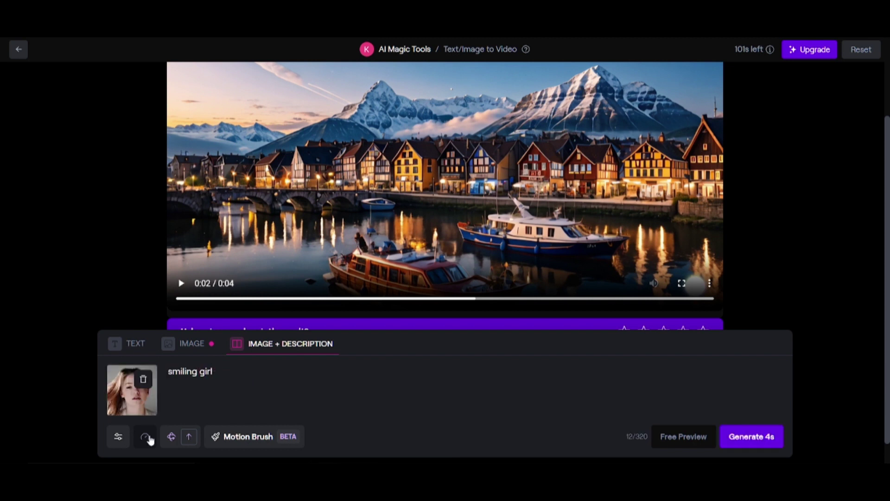
left_click(171, 438)
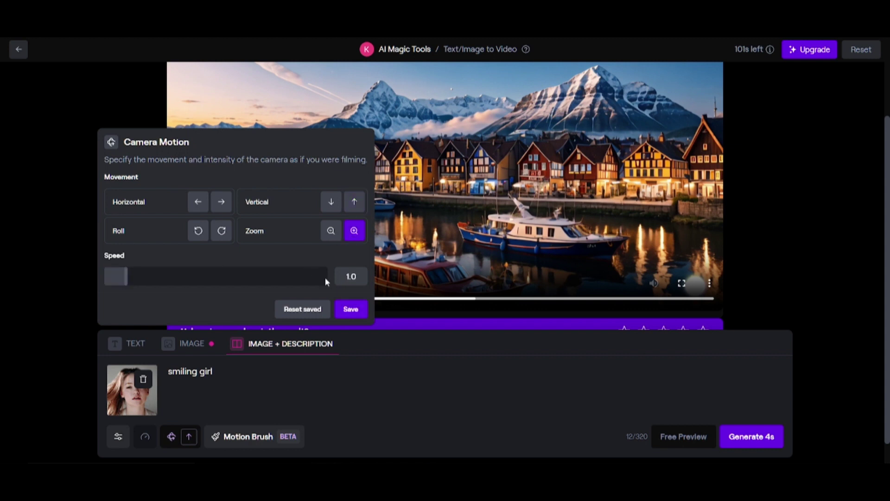
left_click(349, 311)
left_click(143, 438)
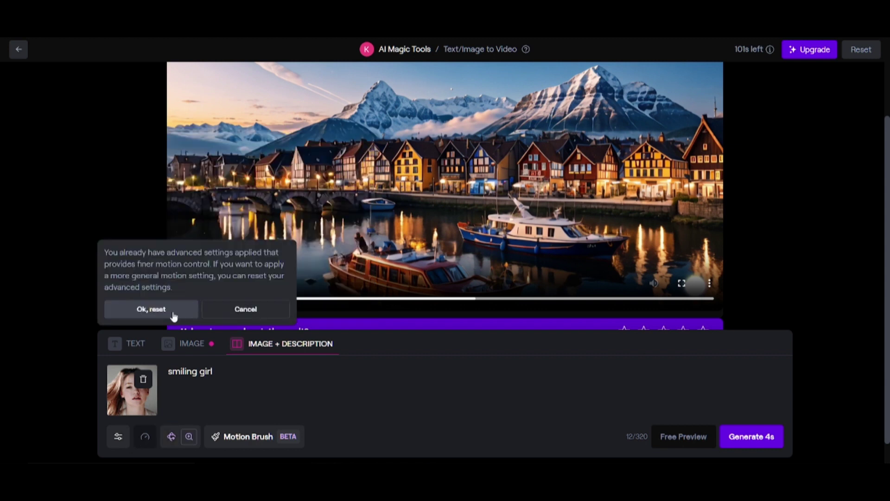
left_click(151, 309)
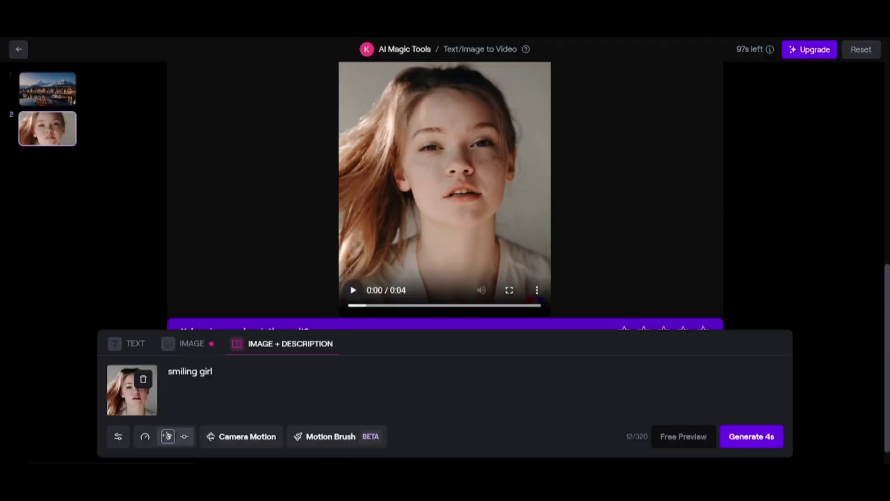
left_click(232, 439)
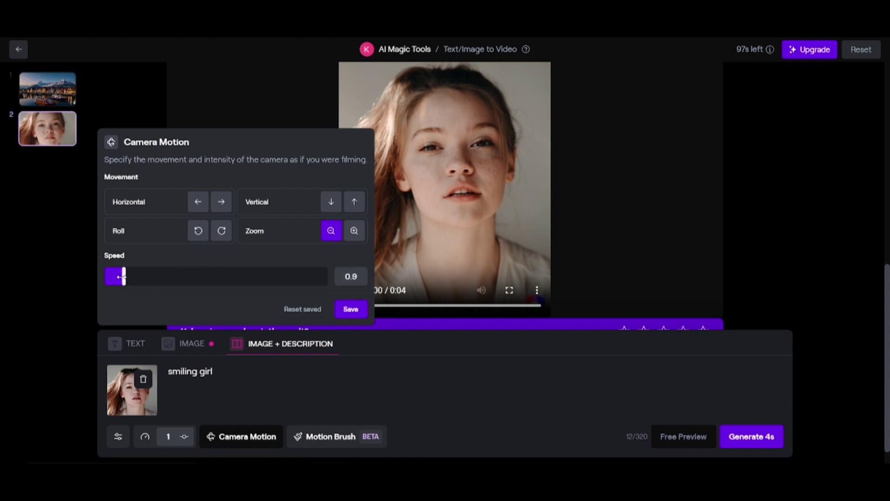
left_click(351, 309)
left_click(763, 444)
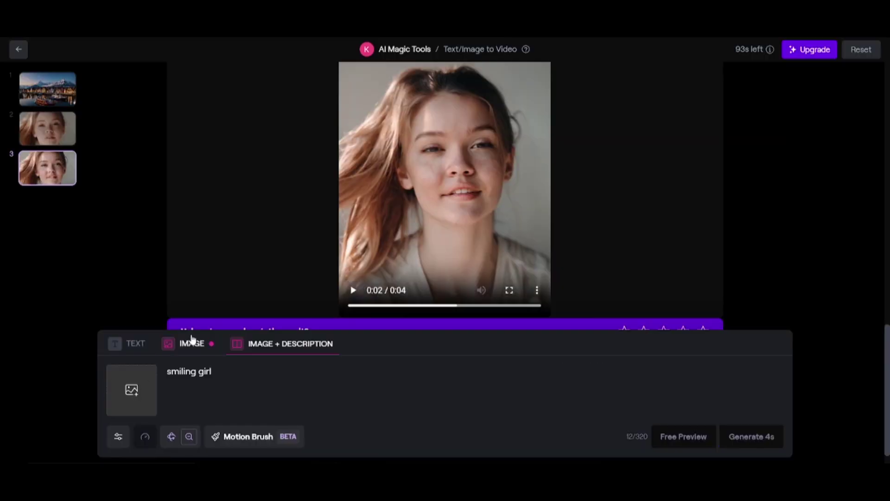
On image-only input, paint Motion Brush strokes over the warrior's hair and the top-left sky.
left_click(192, 341)
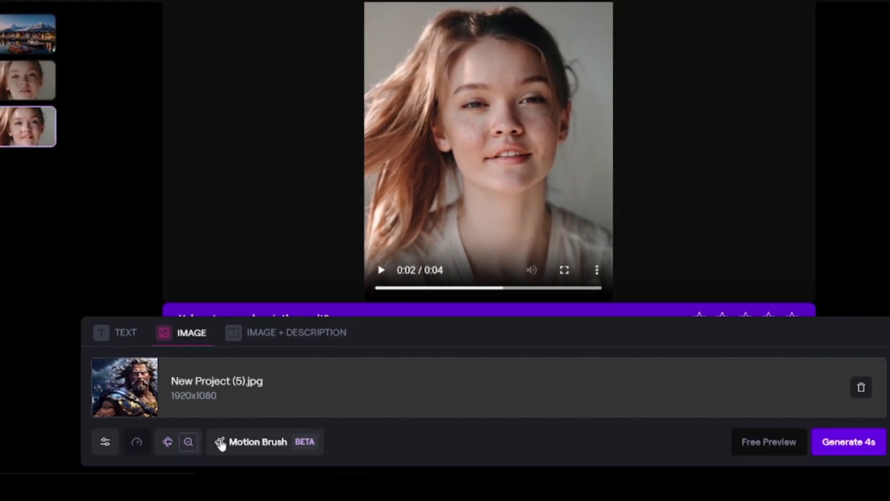
left_click(228, 454)
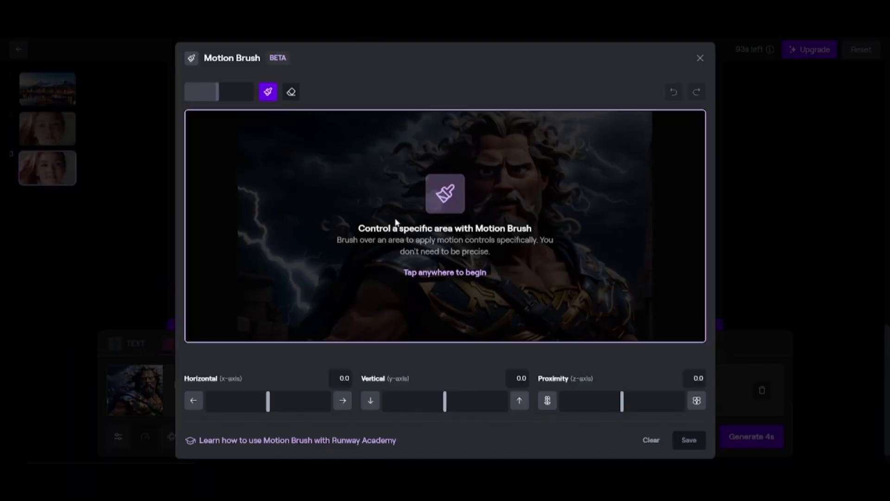
left_click(396, 188)
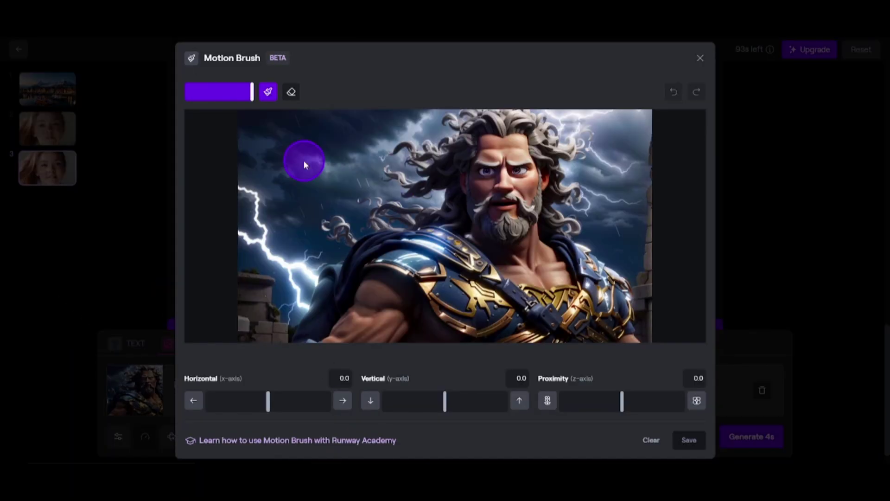
mouse_move(438, 155)
left_mouse_down()
mouse_move(339, 272)
mouse_move(455, 129)
left_mouse_up()
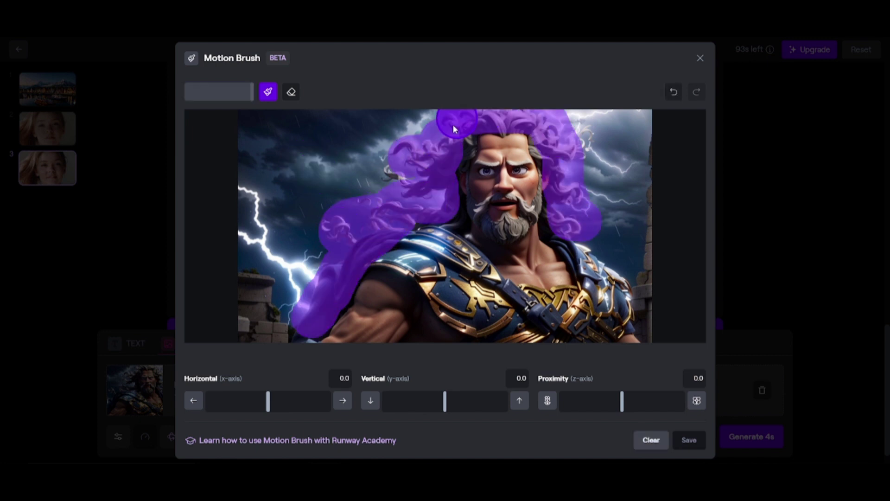
left_click_drag(336, 142, 262, 149)
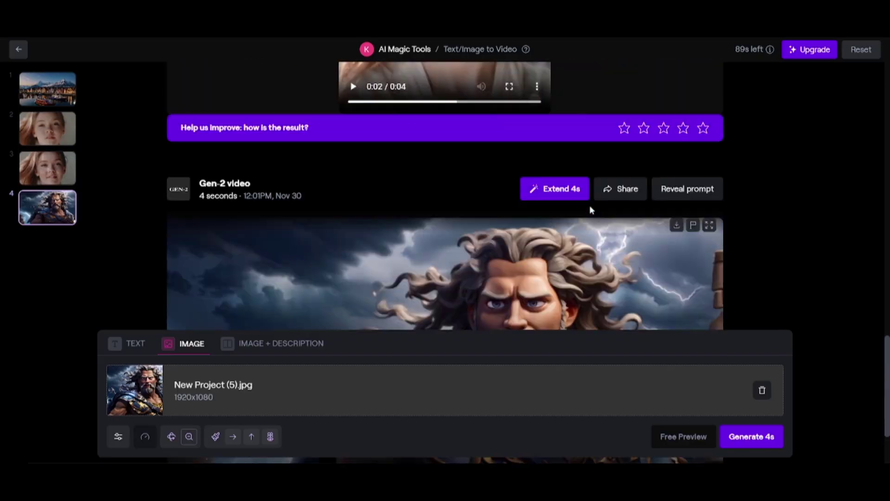
scroll(590, 205, "up", 10)
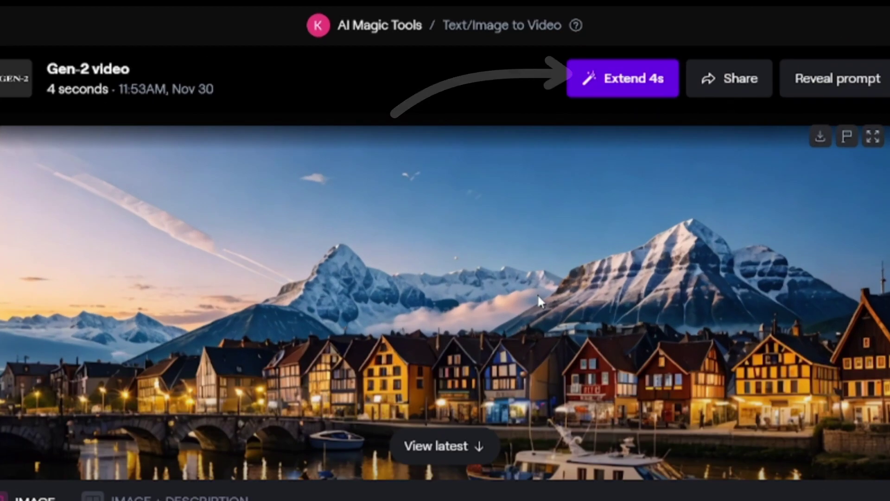
Extend the mountain-village clip by 4 seconds with a Zoom out camera motion.
left_click(638, 91)
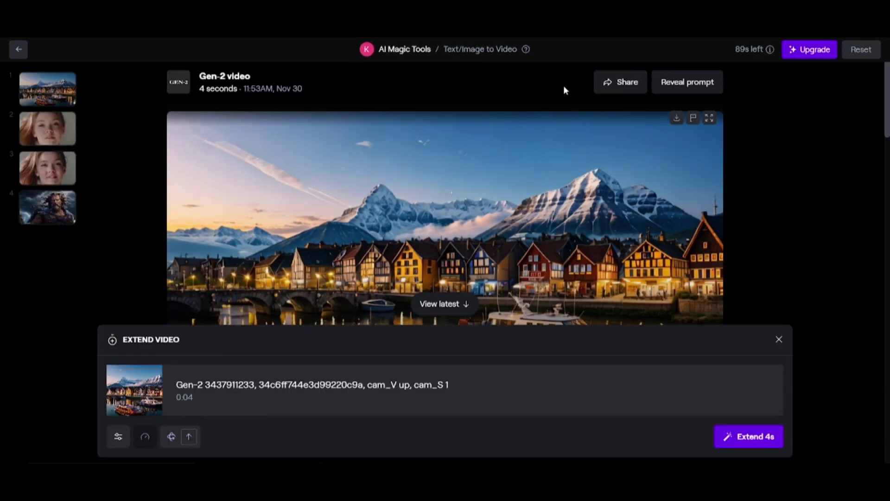
left_click(145, 438)
left_click(149, 303)
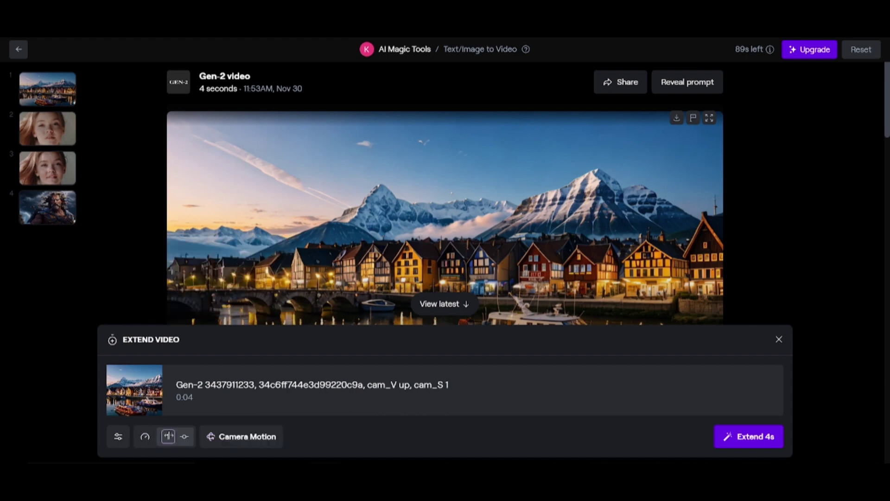
left_click(241, 438)
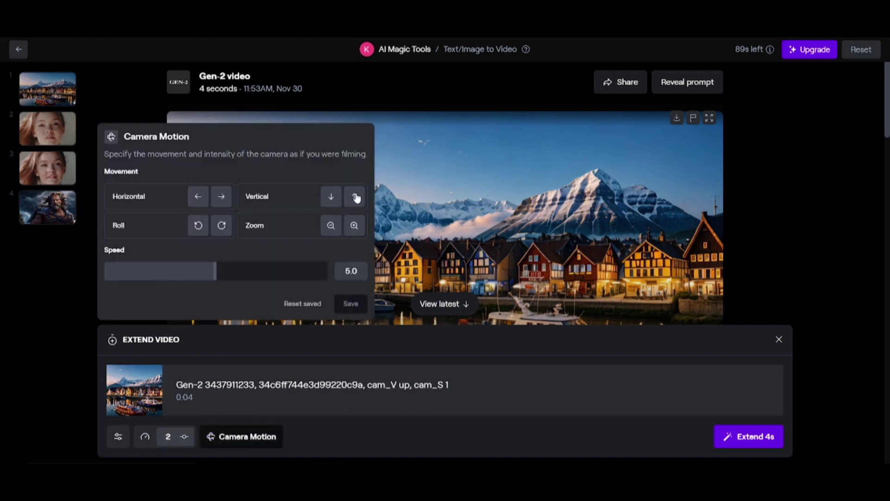
left_click(331, 225)
left_click(352, 304)
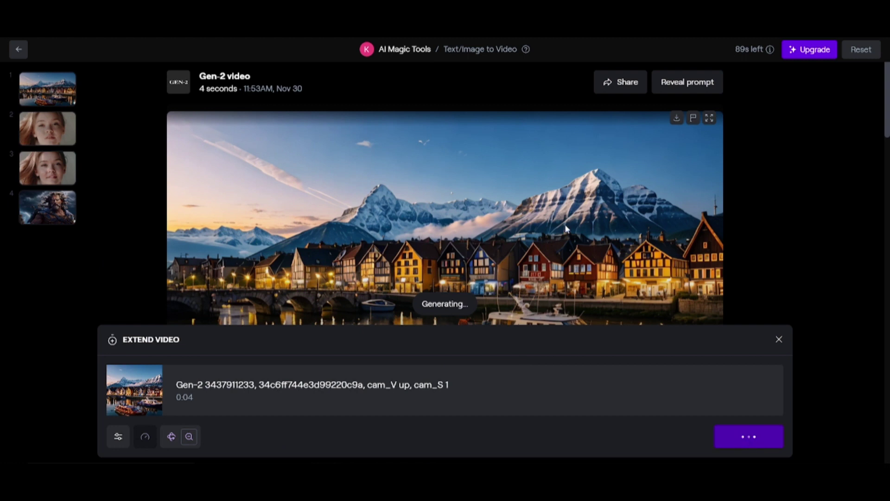
Load the Zeus clip for extension and save a Vertical up camera motion at speed 0.3.
scroll(577, 210, "down", 10)
scroll(577, 209, "up", 4)
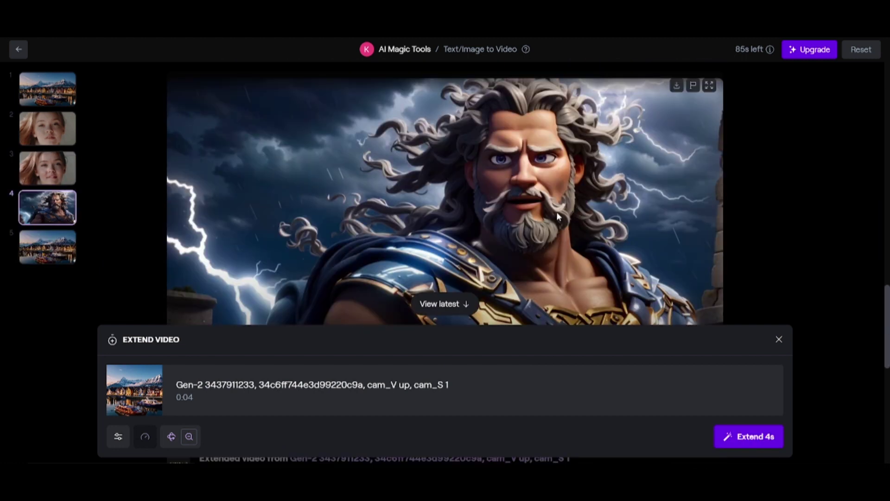
left_click(540, 167)
left_click(151, 436)
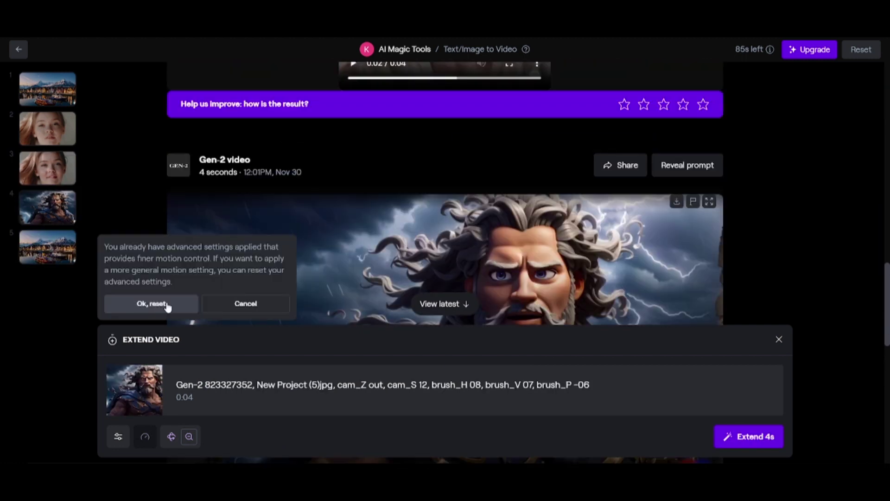
left_click(165, 306)
left_click(265, 440)
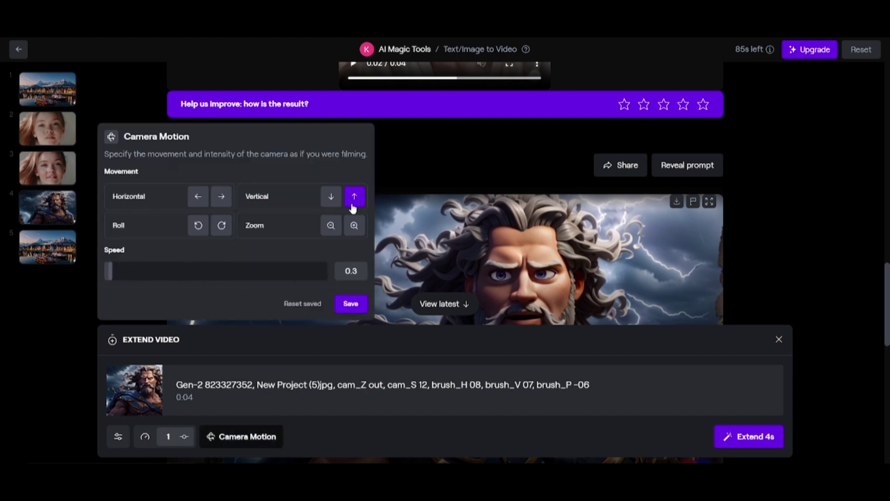
left_click(350, 306)
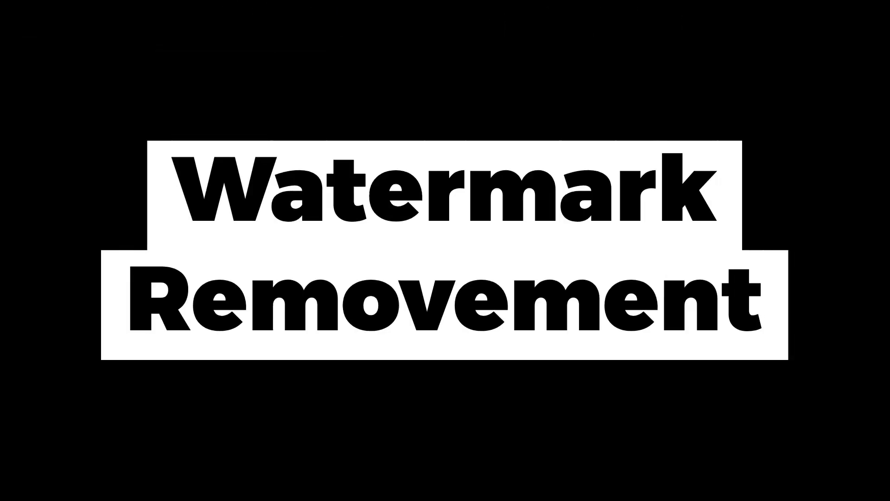
Create a new Inpainting project from Video Editor Projects and open the Gen-2 assets folder.
left_click(21, 49)
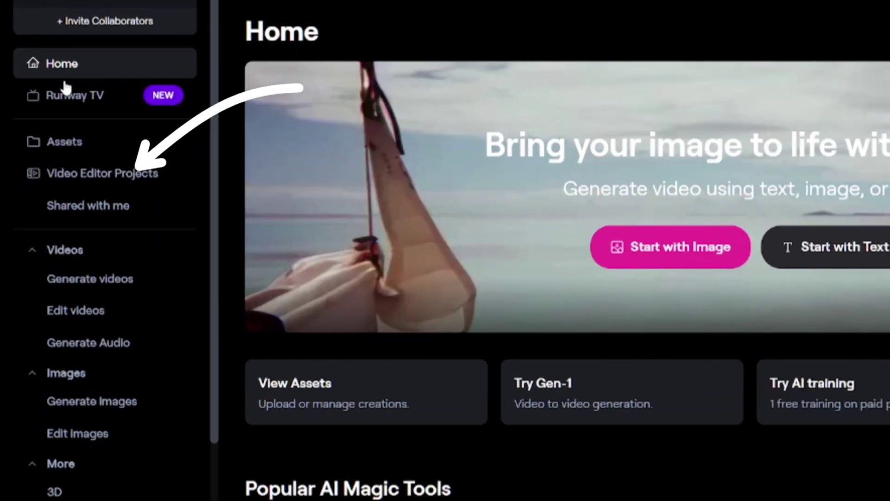
left_click(73, 187)
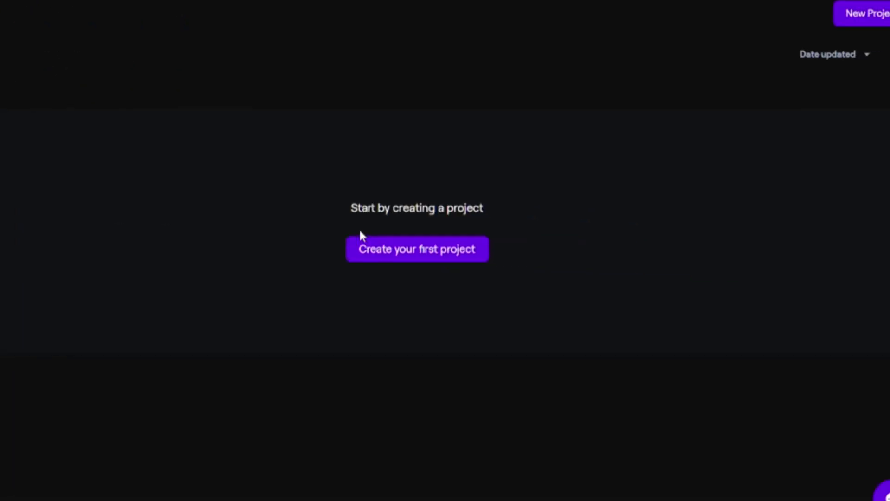
left_click(432, 254)
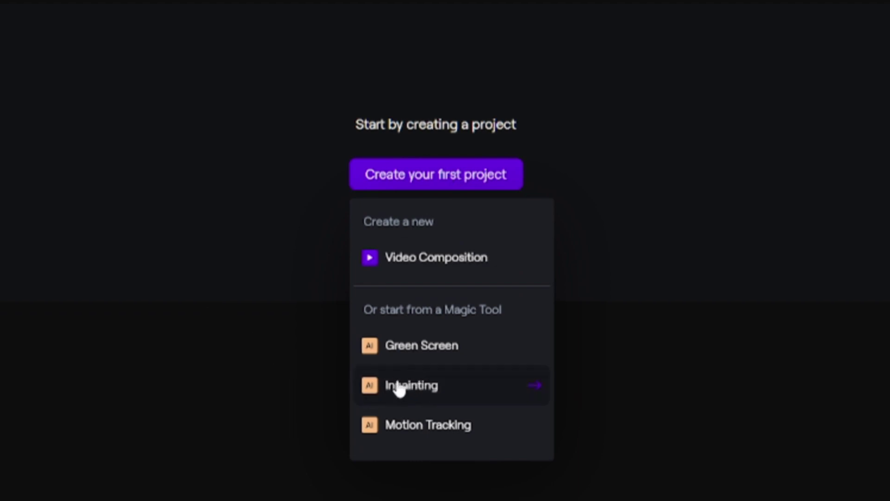
left_click(398, 386)
left_click(70, 148)
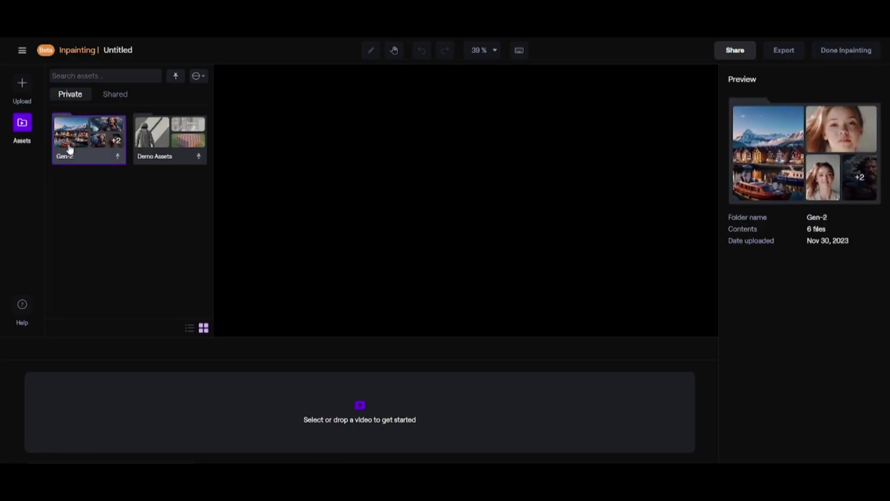
double_click(70, 149)
Load the mountain-village video, set brush size to 85, and paint over the lower-right watermark.
left_click_drag(175, 256, 239, 417)
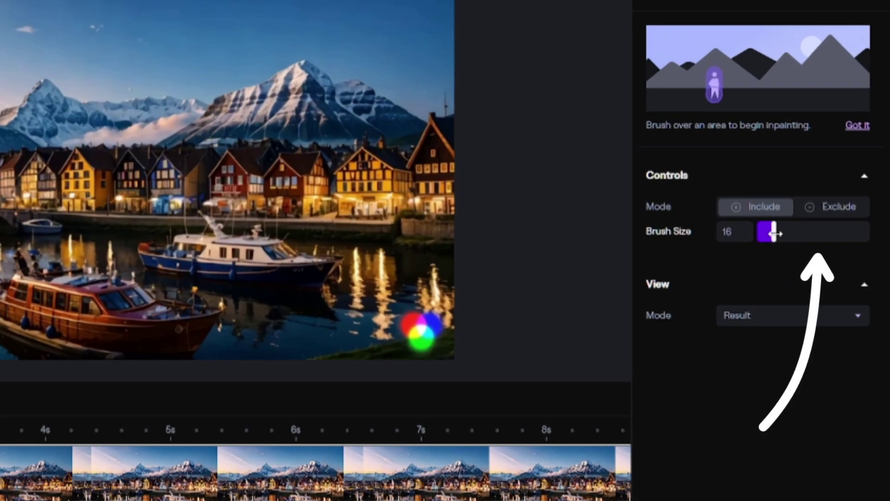
left_click_drag(809, 238, 845, 237)
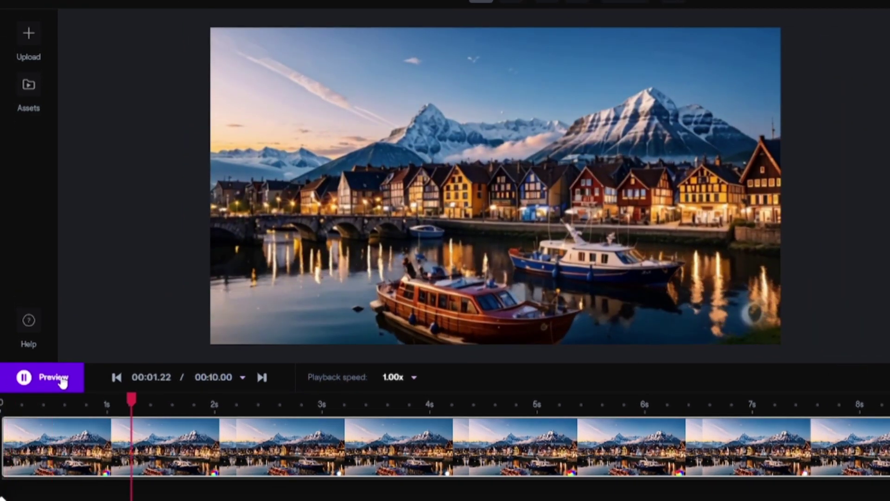
left_click_drag(188, 397, 152, 398)
left_click(59, 377)
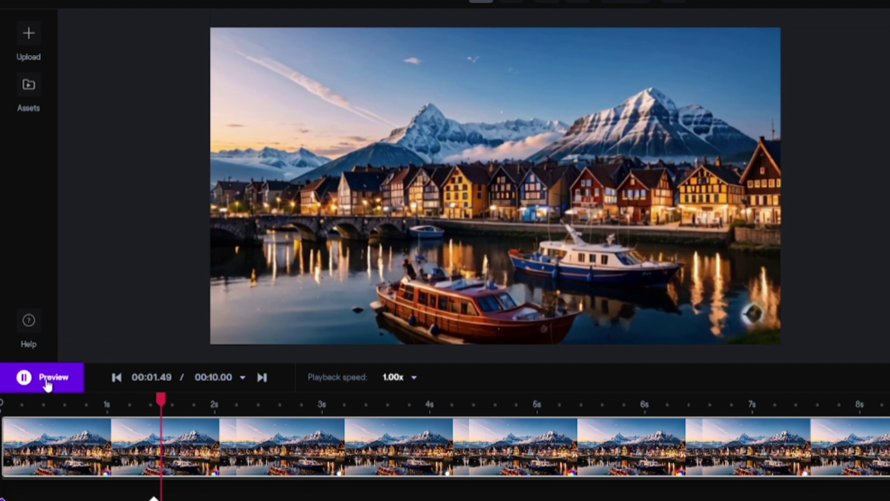
Preview the inpainted clip from about 1.5 seconds, then finish inpainting.
left_click_drag(241, 402, 162, 396)
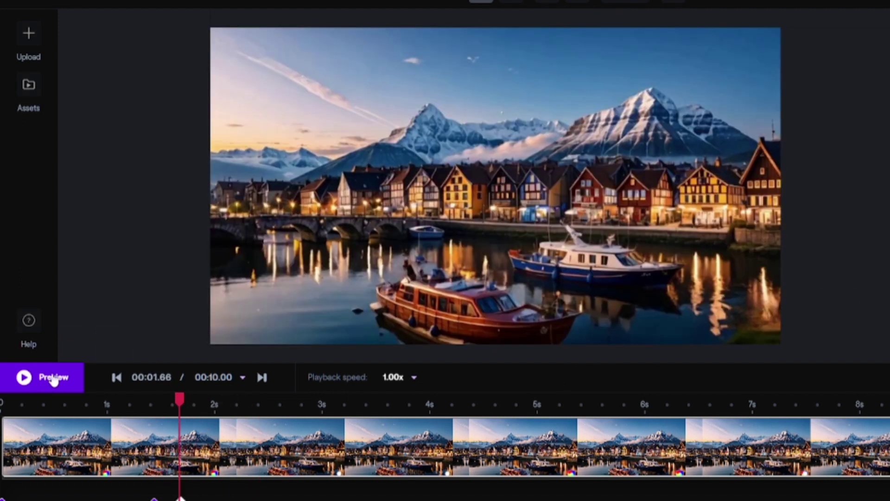
left_click(53, 379)
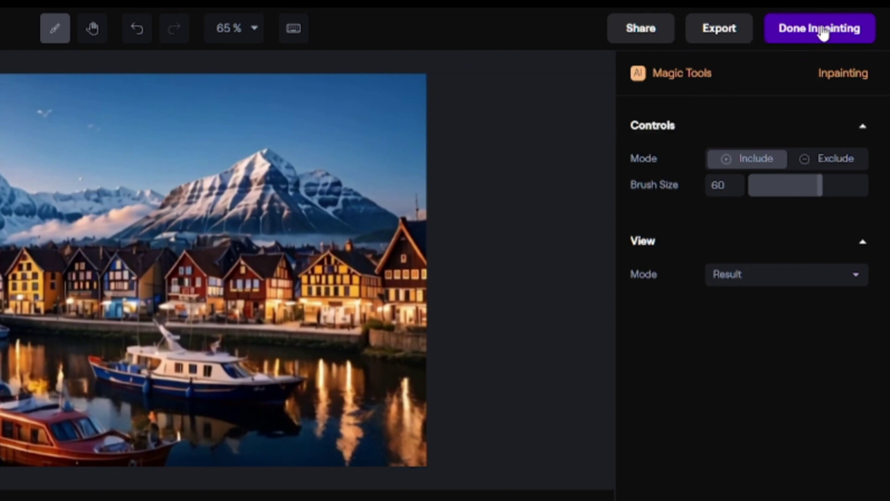
left_click(821, 30)
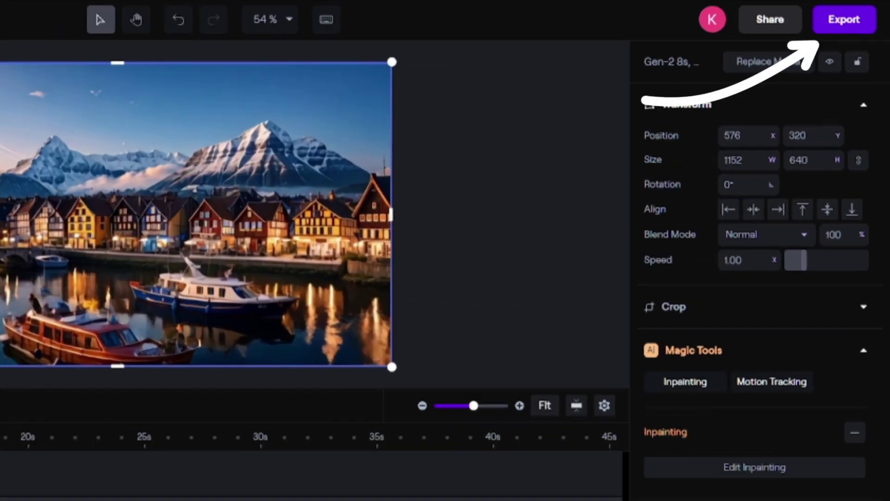
Export the cleaned village video as an MP4.
left_click(857, 24)
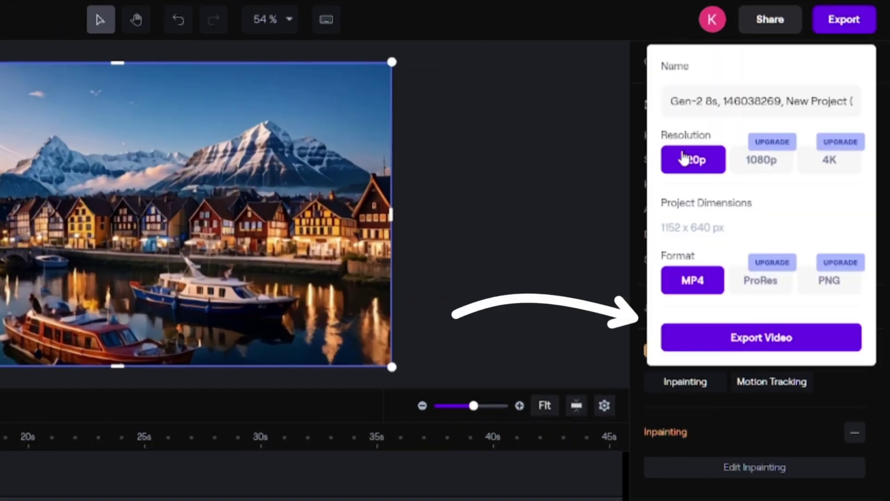
left_click(753, 349)
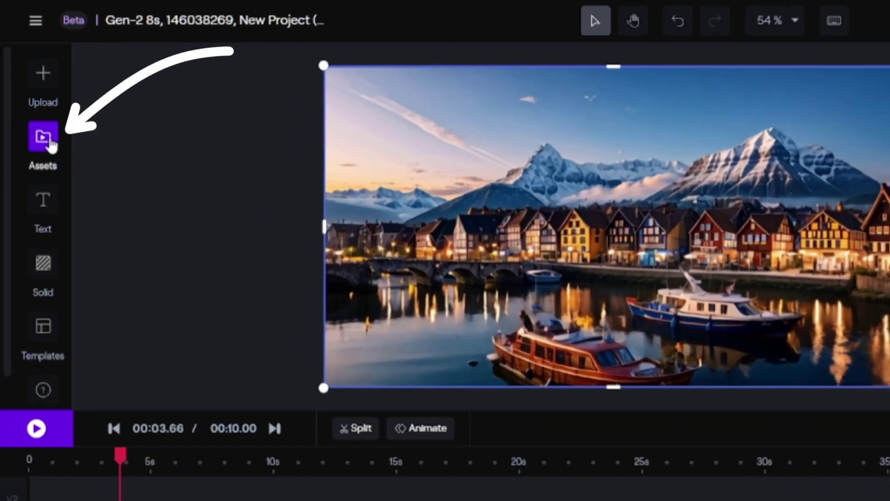
left_click(50, 145)
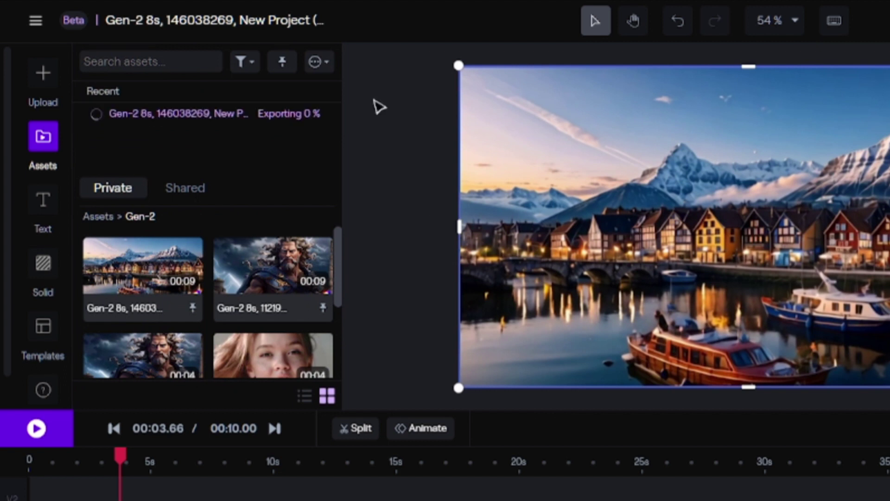
left_click(377, 106)
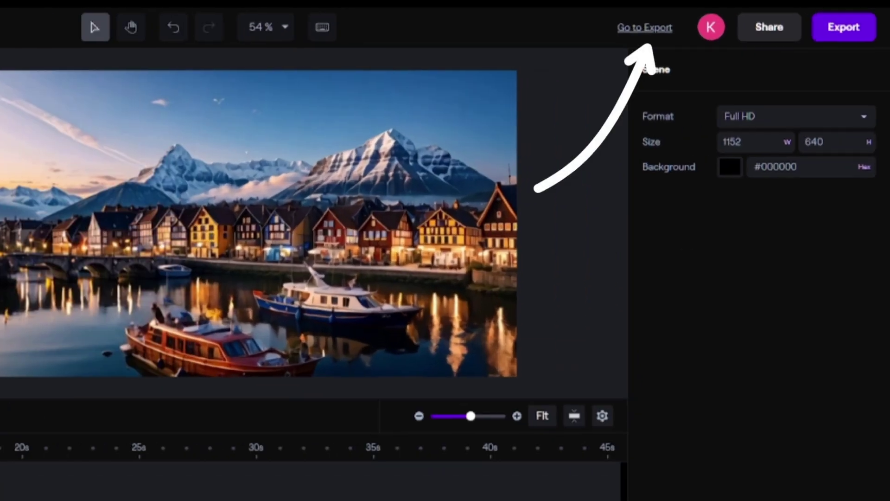
Bring up the options menu for the new exported video in Assets.
left_click(632, 24)
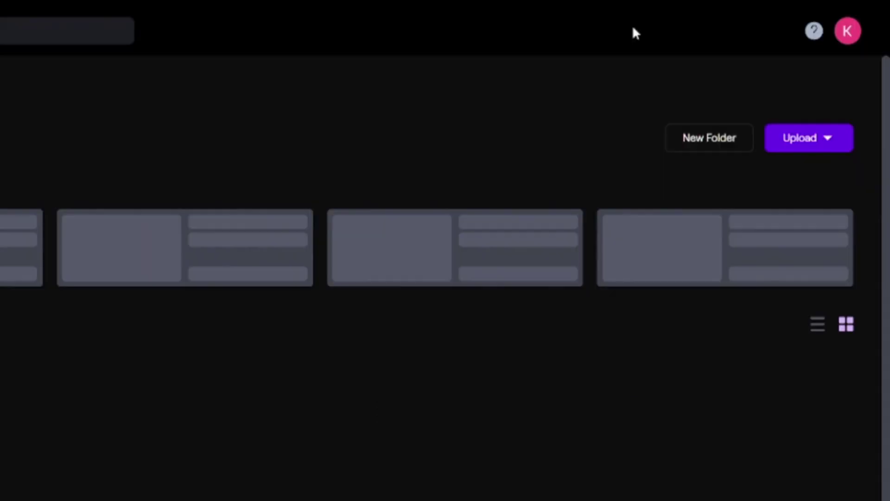
scroll(286, 324, "down", 1)
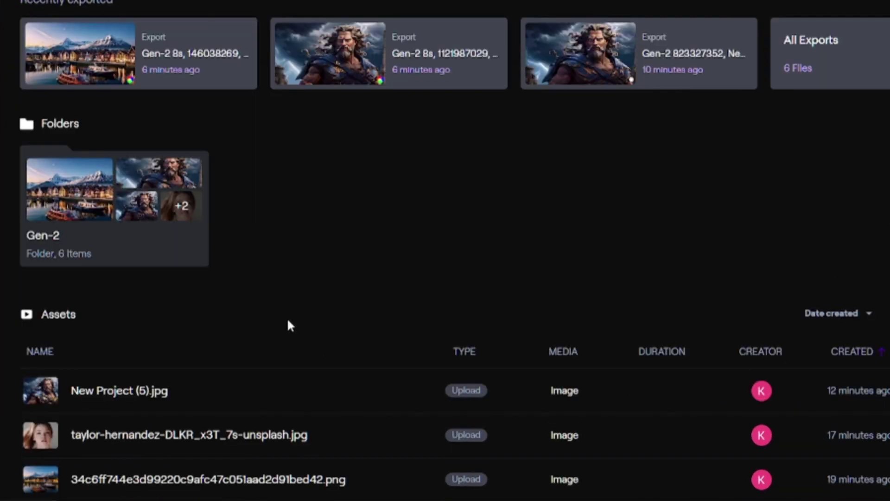
scroll(288, 311, "down", 1)
right_click(379, 353)
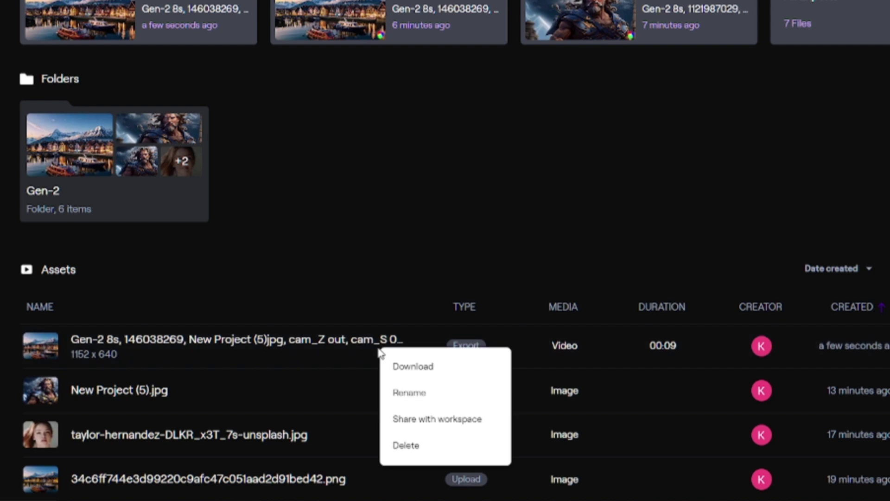